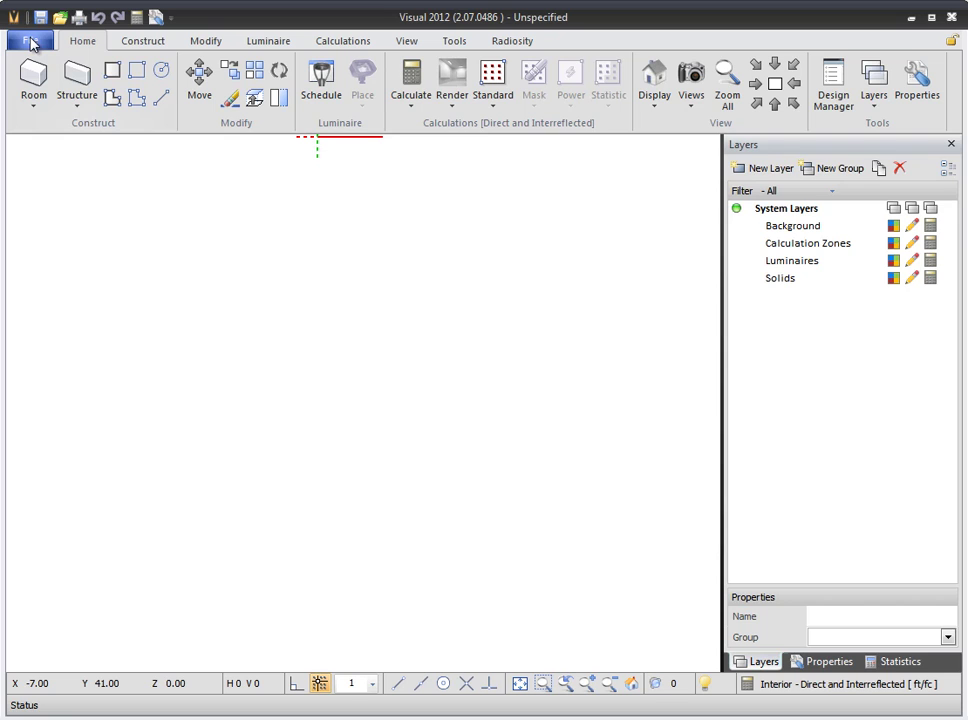
Step: Import architectural_example-imperial.dwg and lock its seven-layer CAD layer group against editing
click(31, 43)
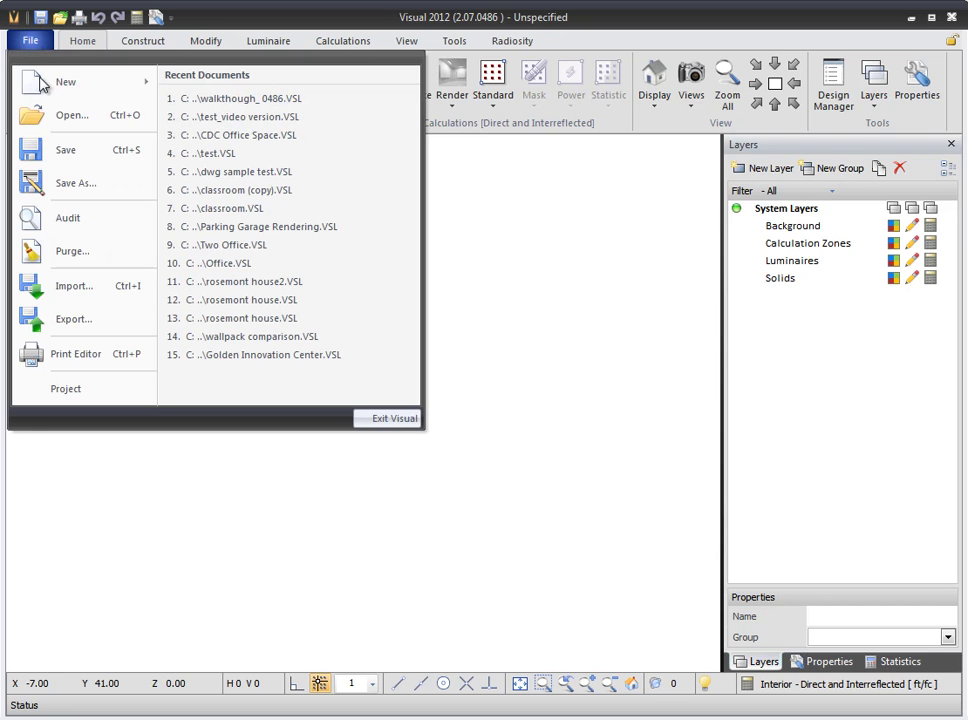
click(70, 285)
drag(130, 140, 350, 199)
scroll(390, 381, down, 3)
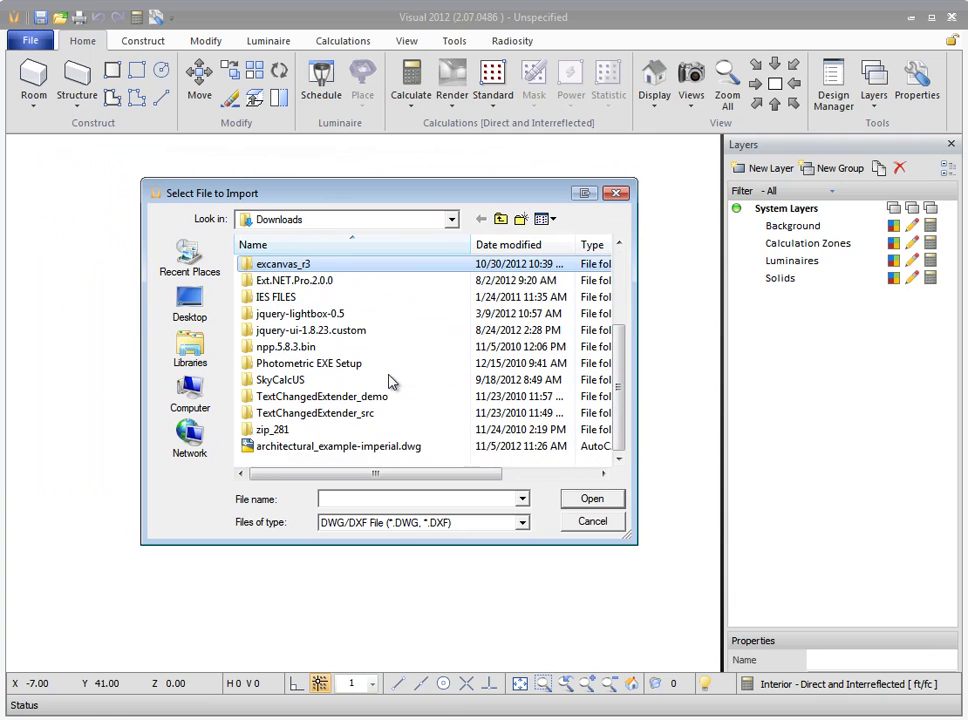
click(367, 446)
click(593, 499)
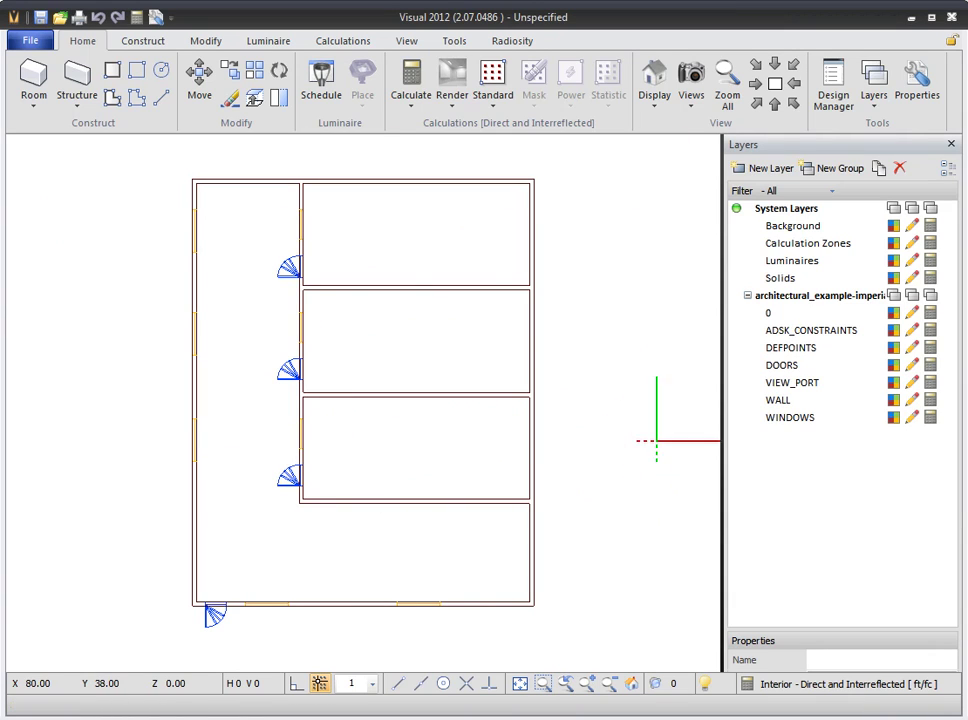
click(913, 296)
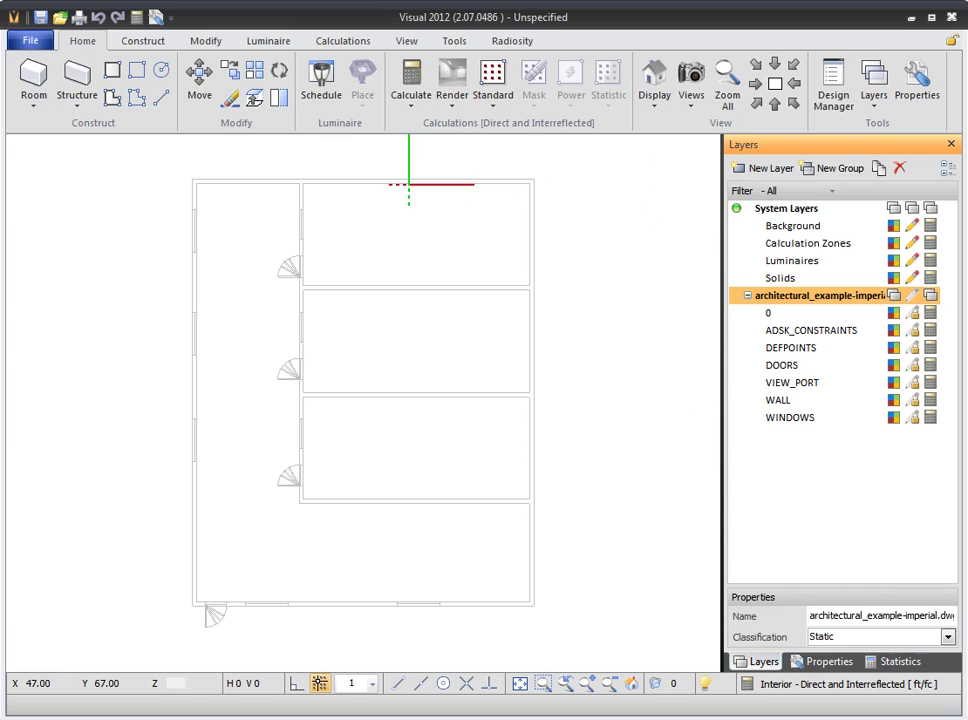
Step: Start a polygonal room with height 12 using straight edges
click(47, 110)
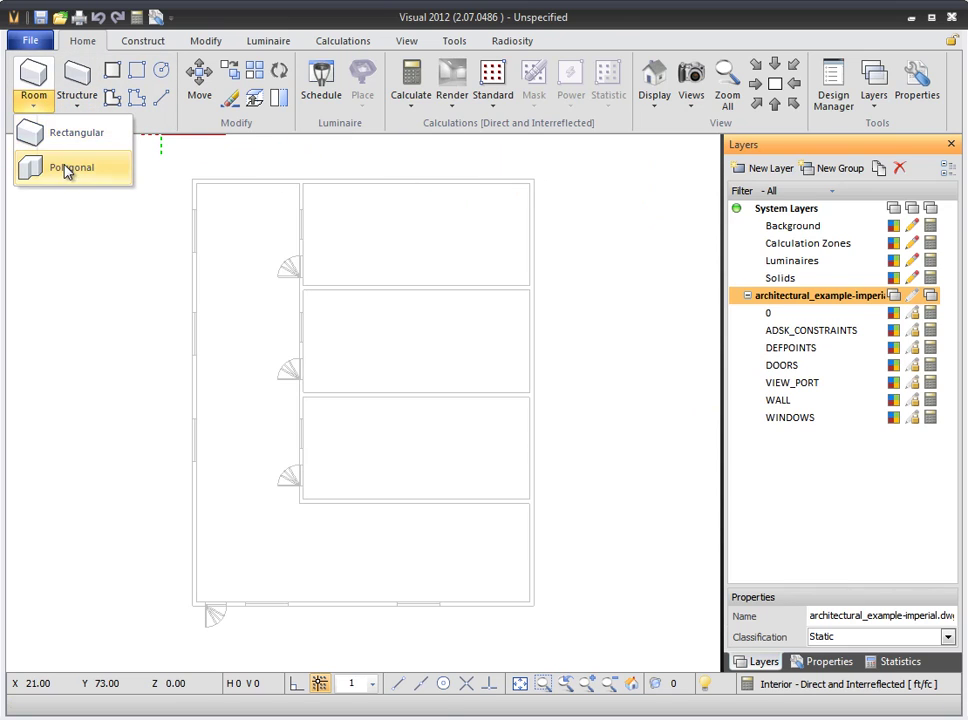
click(67, 166)
drag(113, 88, 127, 89)
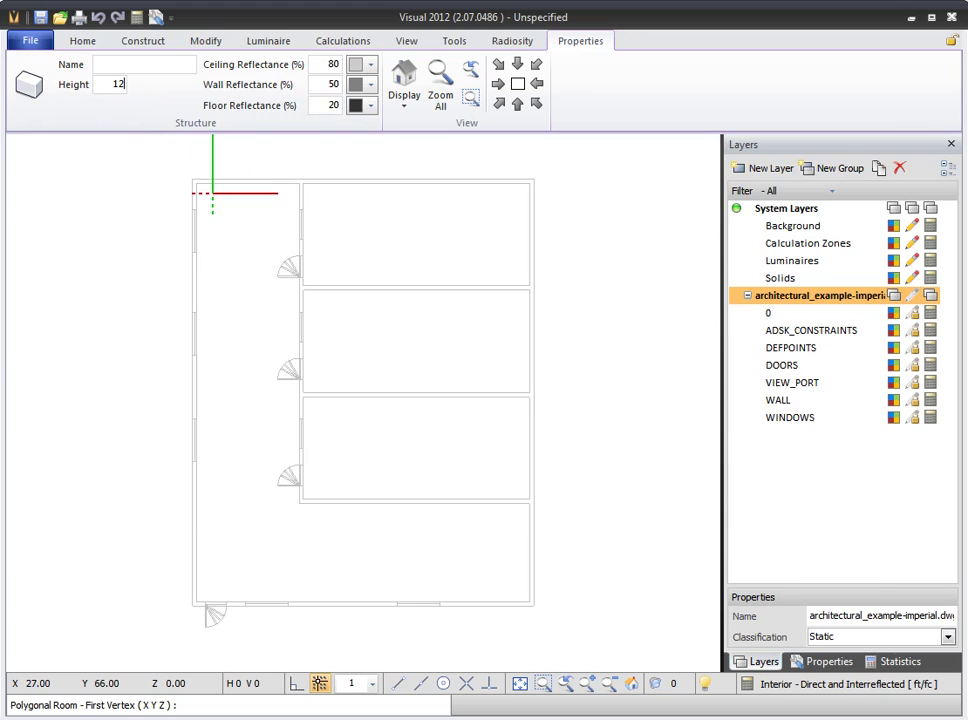
click(397, 683)
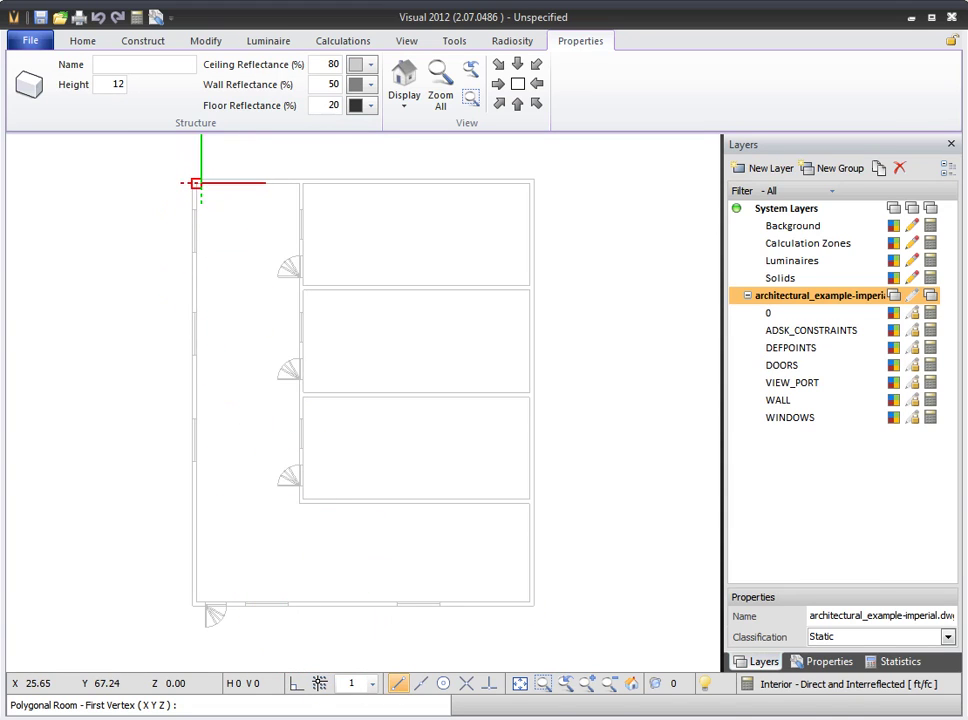
Step: Trace the six corners of the L-shaped corridor, then check it in isometric and plan
click(195, 184)
click(298, 184)
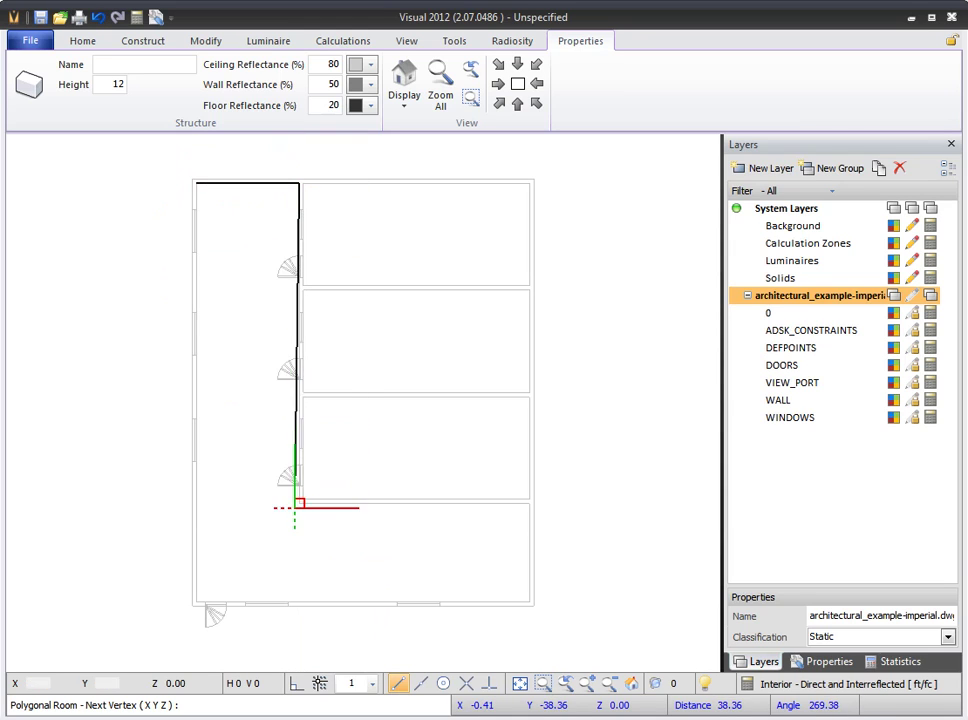
click(298, 503)
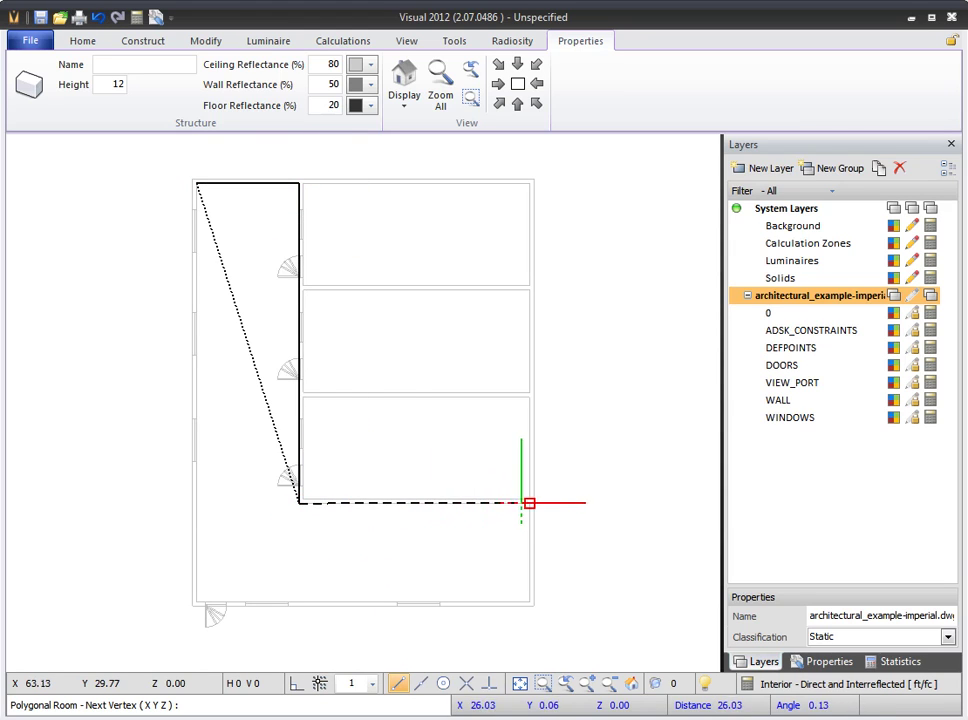
click(529, 503)
click(529, 603)
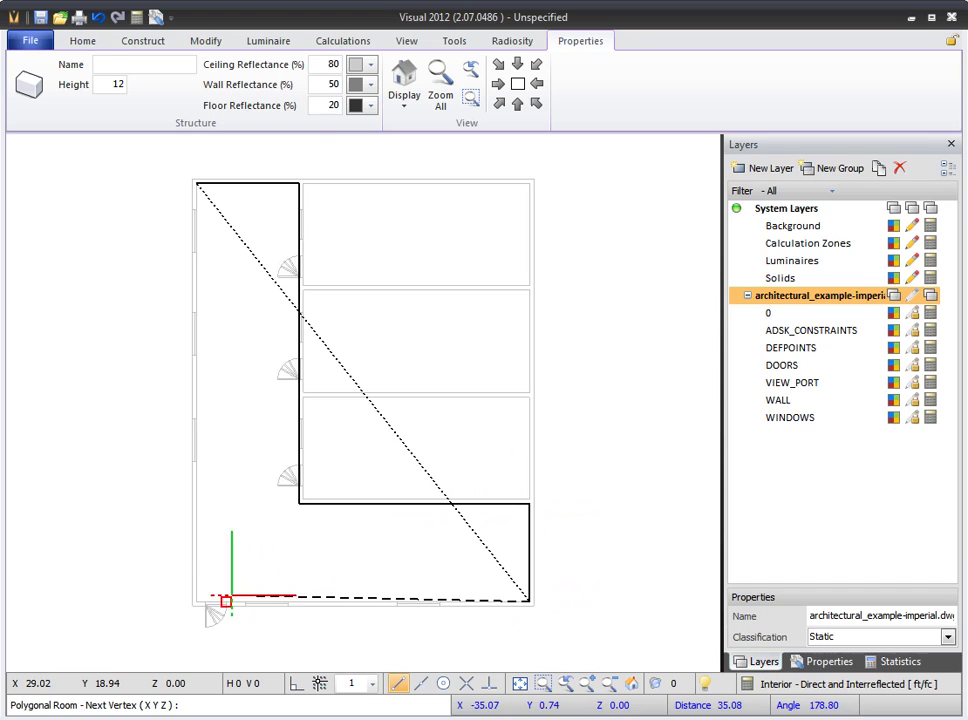
click(197, 602)
key(Return)
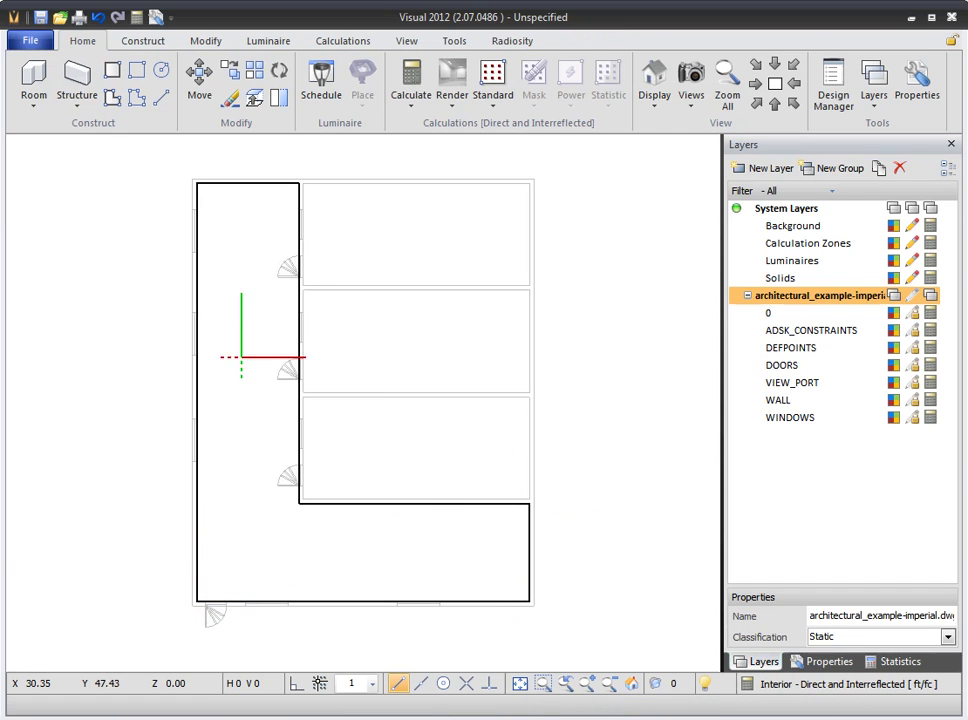
click(781, 88)
click(781, 88)
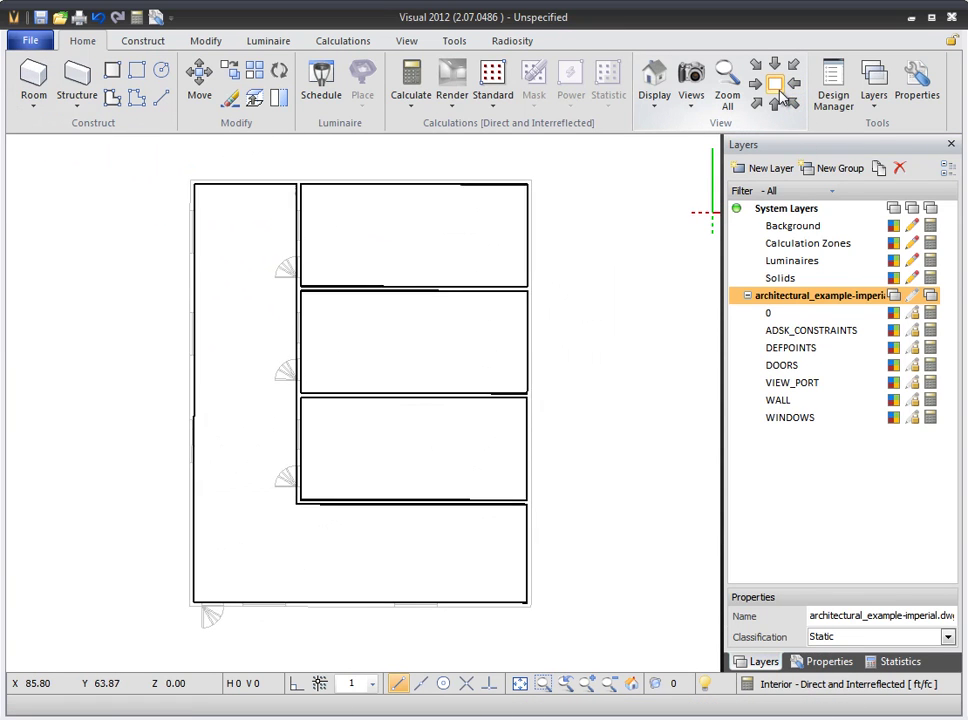
Step: Add type A to the luminaire schedule: Lithonia LP6FN 1/32TRT MVOLT 6O9A downlight
click(322, 84)
drag(418, 150, 344, 180)
click(106, 212)
drag(451, 104, 410, 121)
click(220, 157)
click(707, 322)
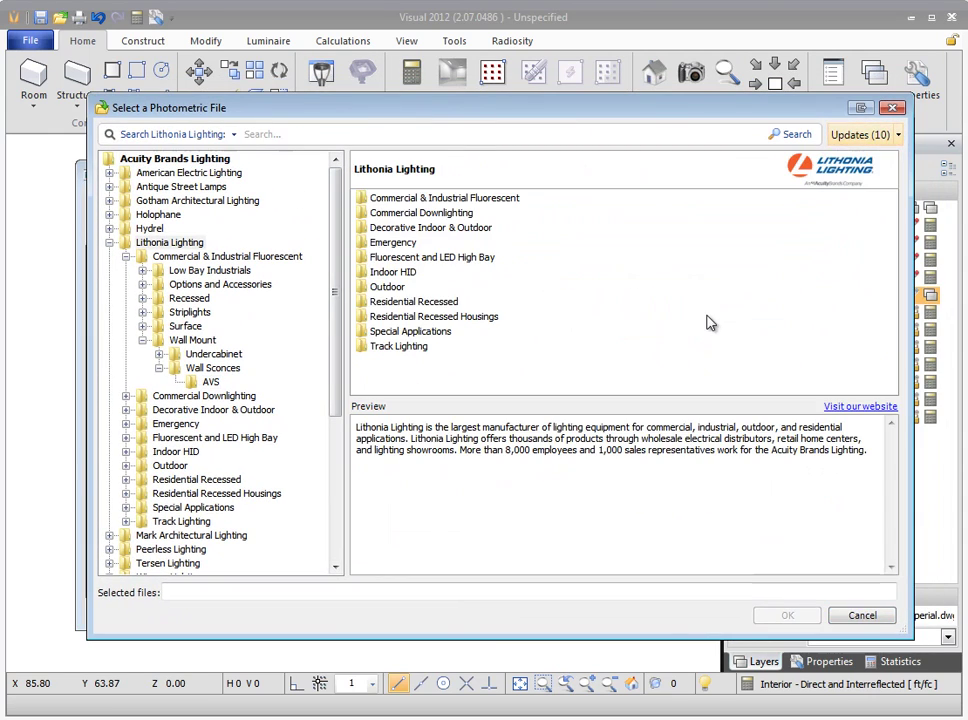
double_click(443, 212)
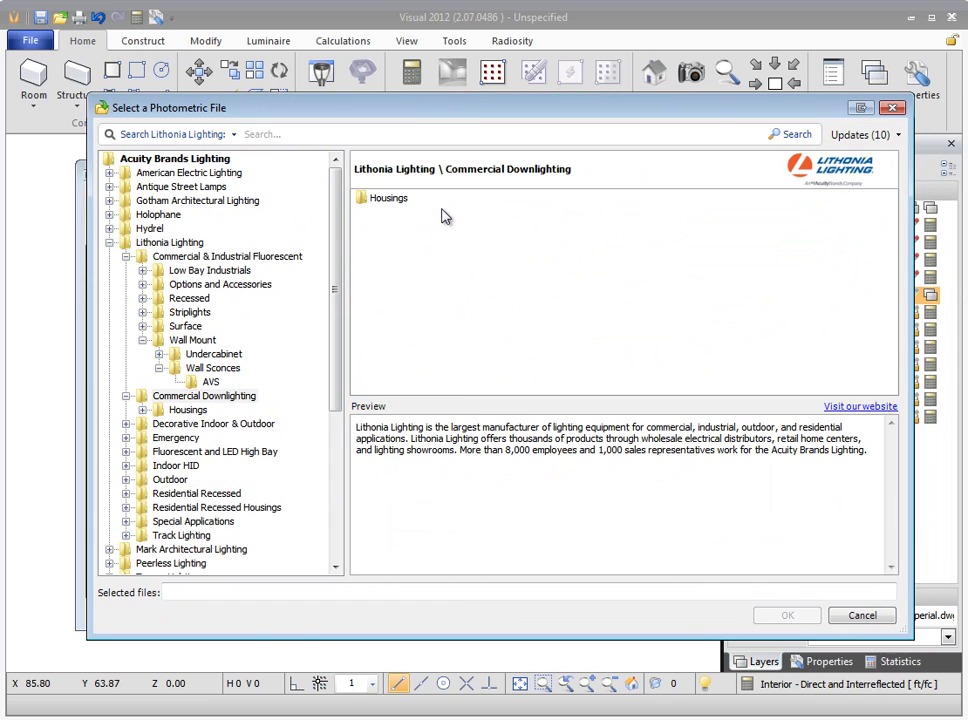
double_click(368, 201)
scroll(508, 286, down, 5)
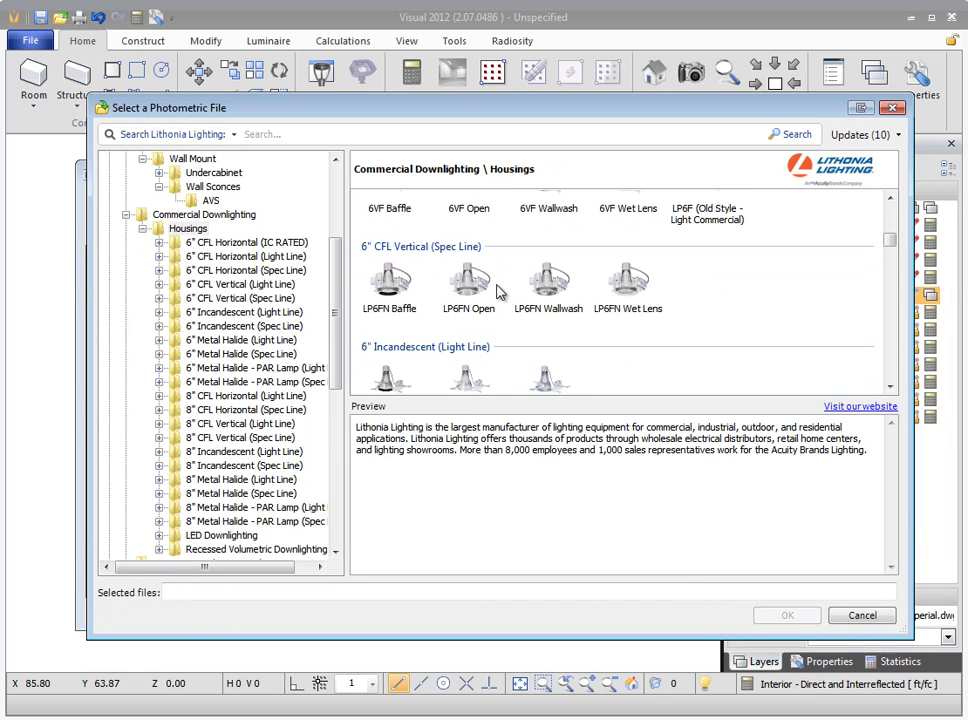
double_click(472, 285)
click(466, 250)
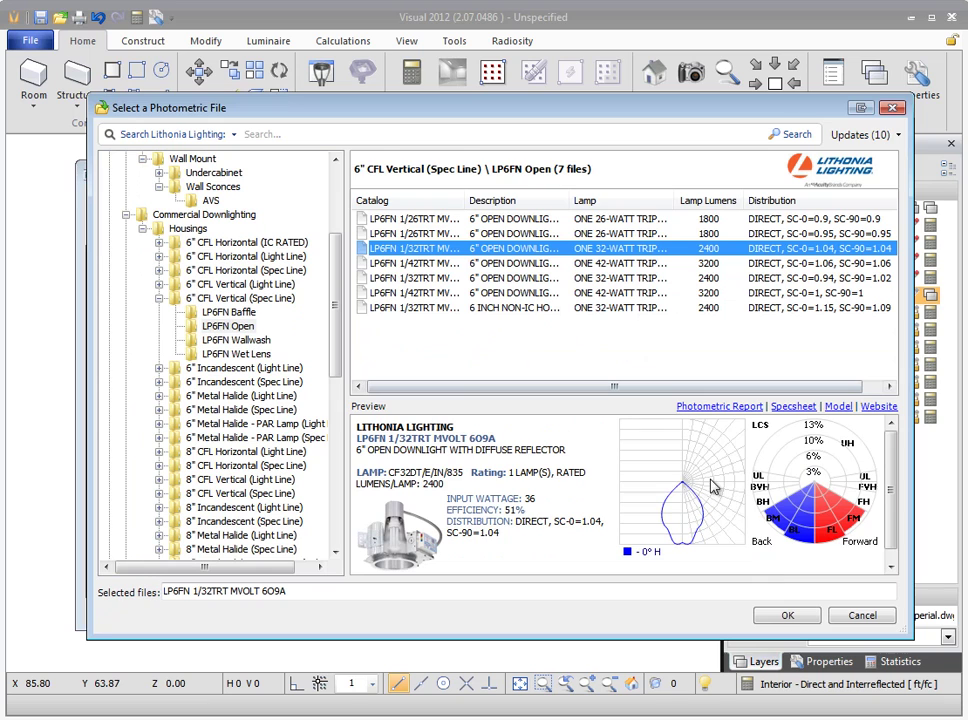
click(787, 615)
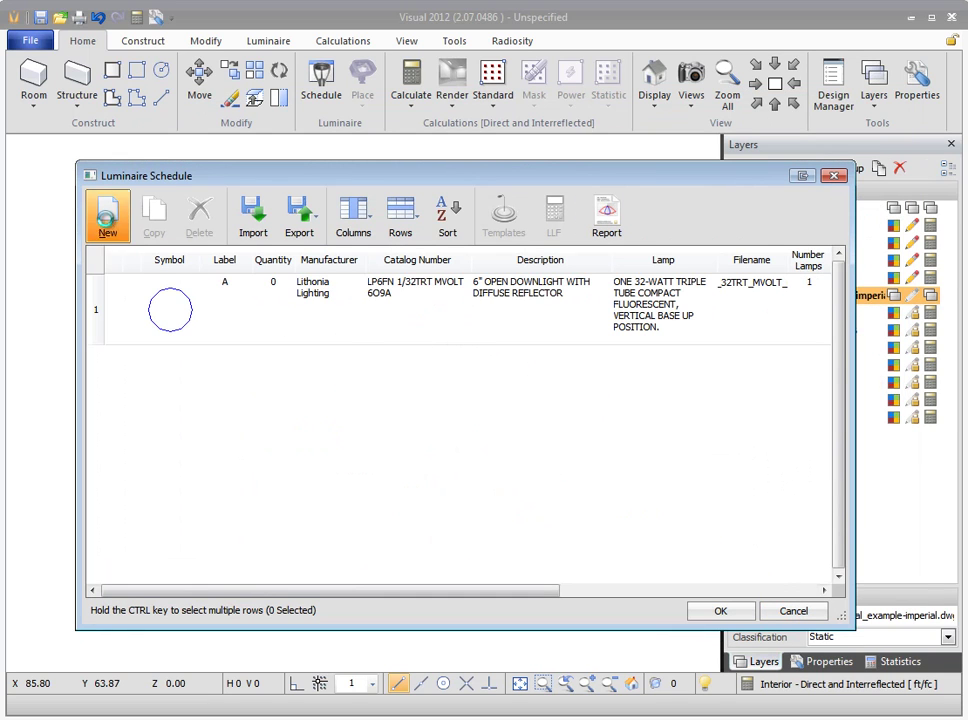
Step: Add type B from an rt5 search: the 2RT5 54T5HO volumetric recessed fixture
click(106, 214)
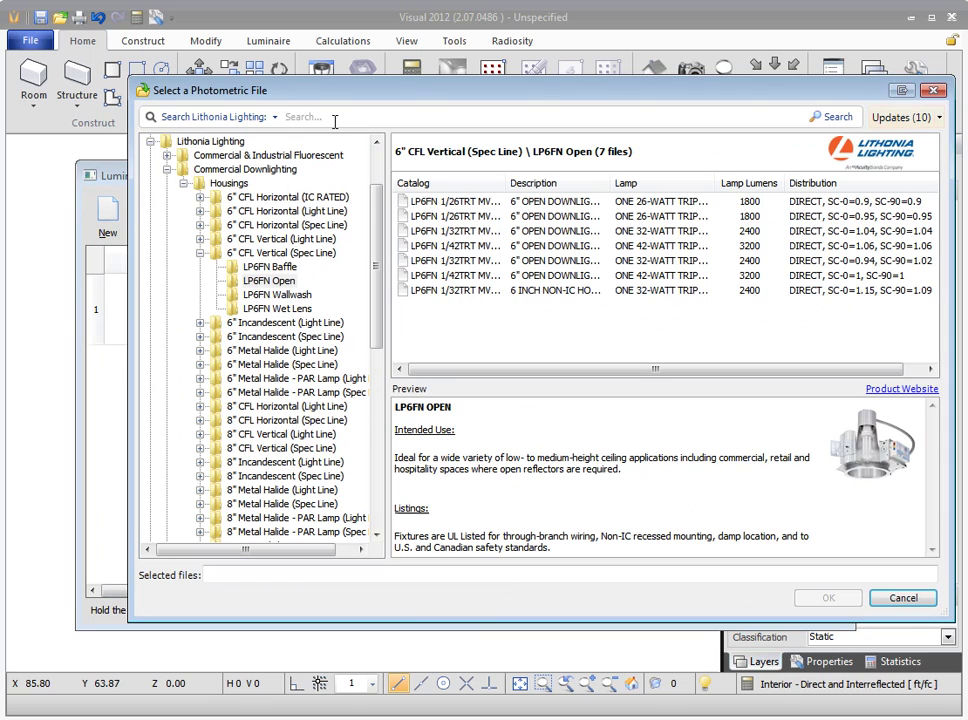
click(335, 120)
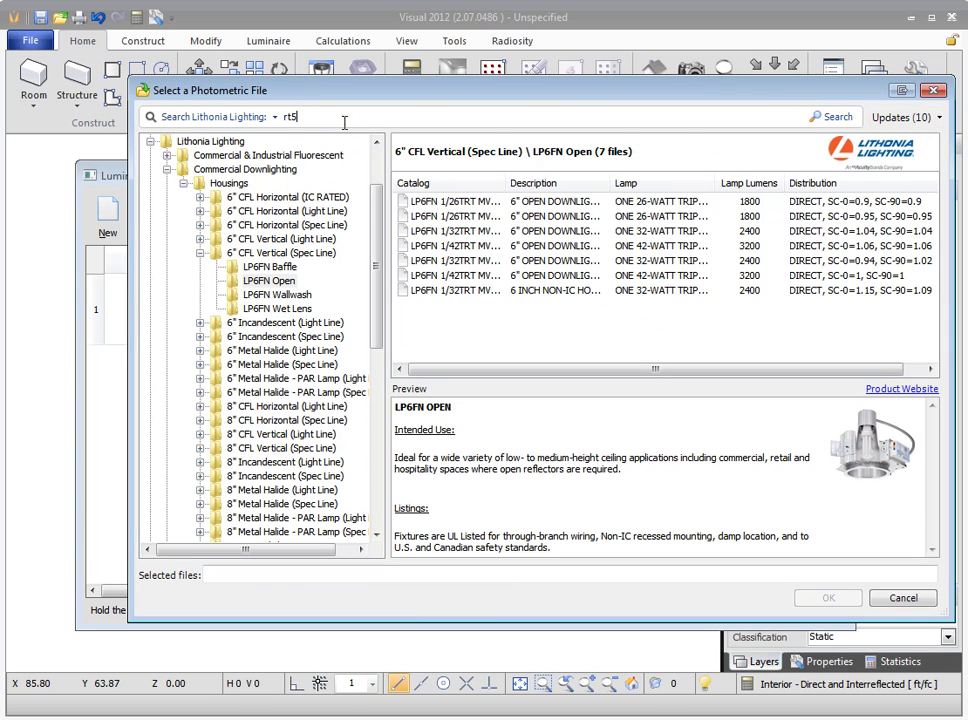
click(832, 118)
double_click(404, 285)
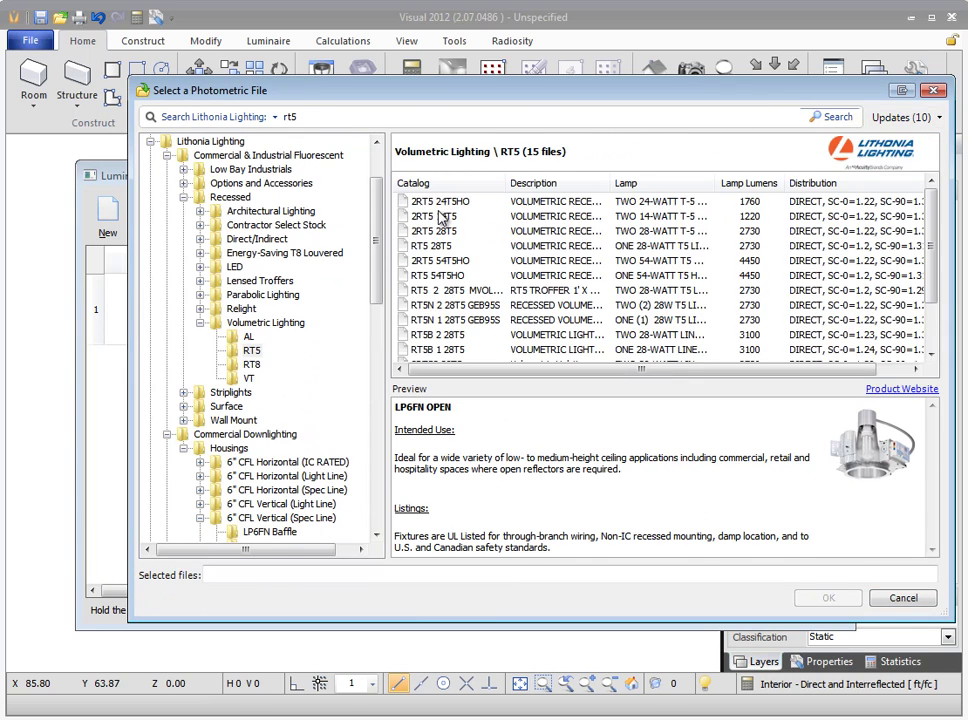
click(449, 261)
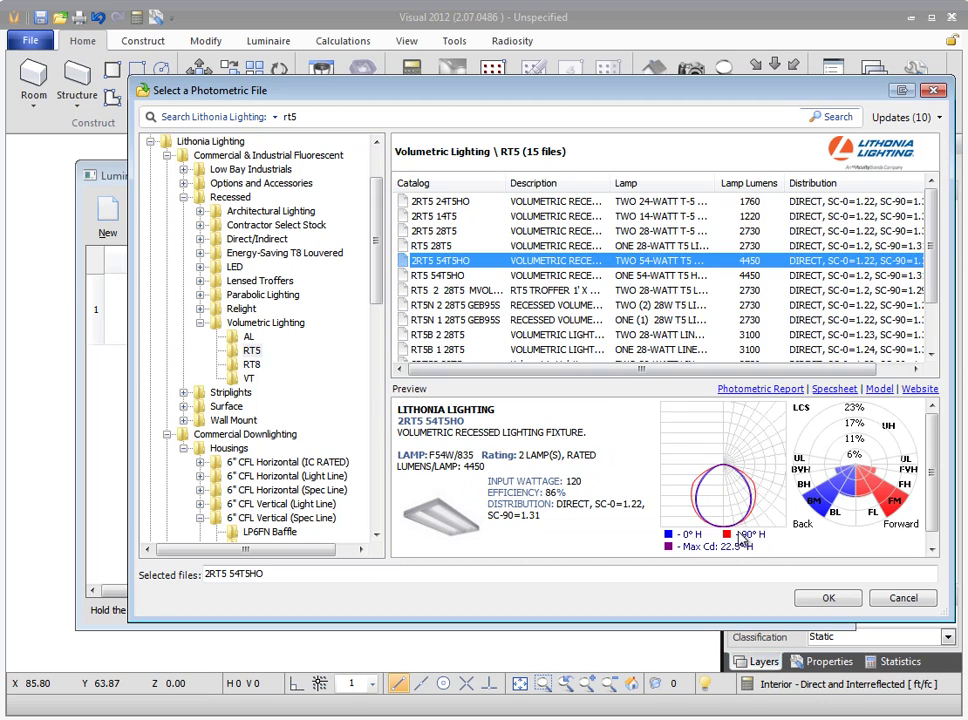
click(828, 598)
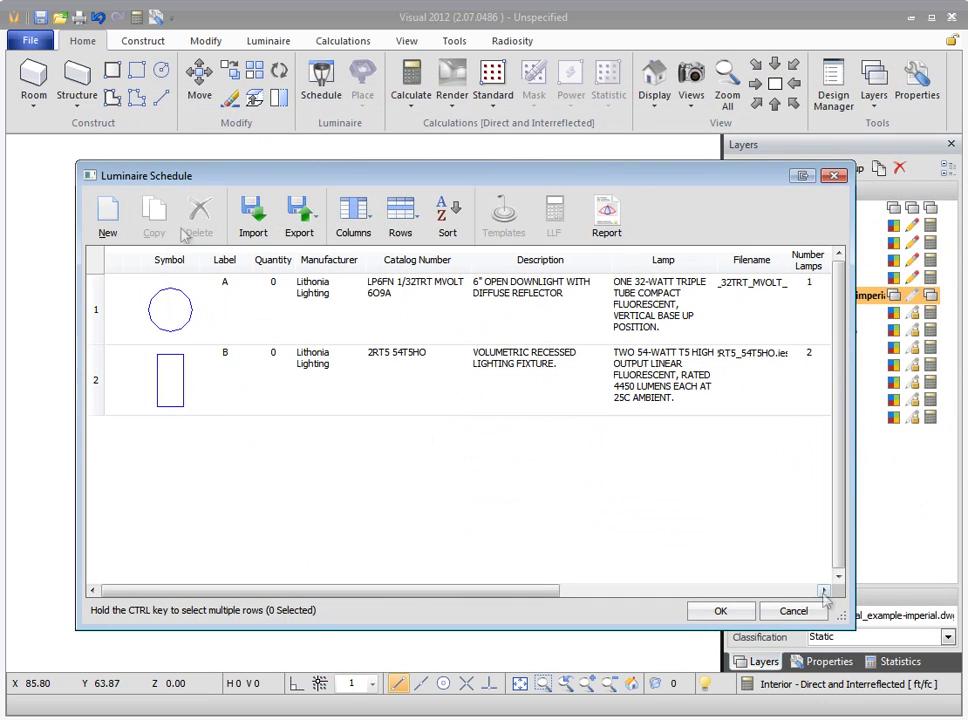
Step: Inspect the type C AVSP 2 13TT MDR sconce's 3D model and accept it
click(187, 459)
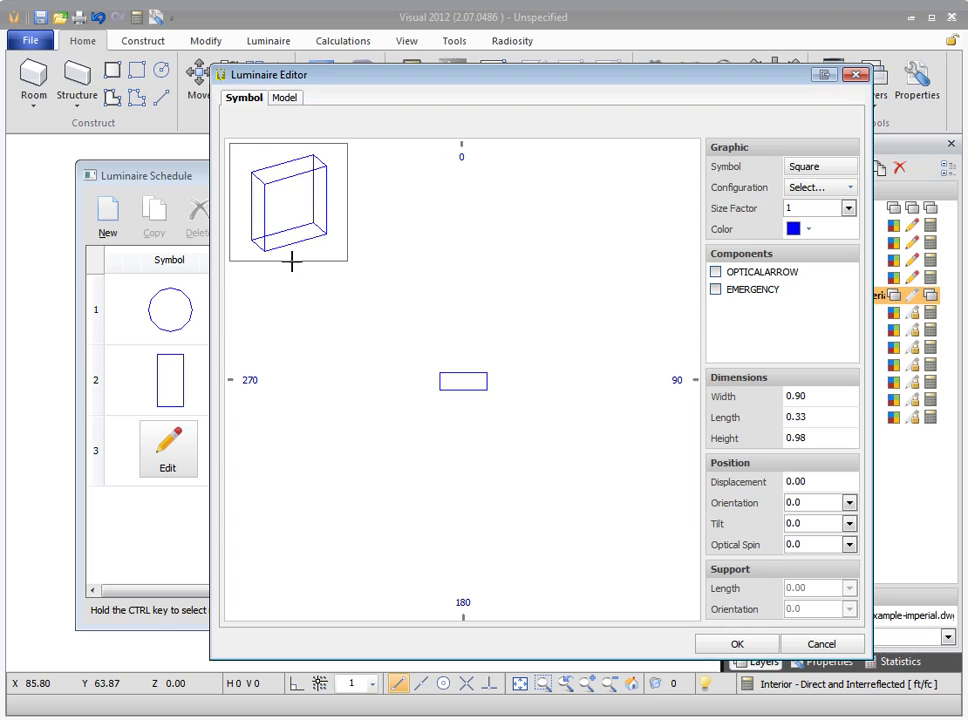
click(285, 99)
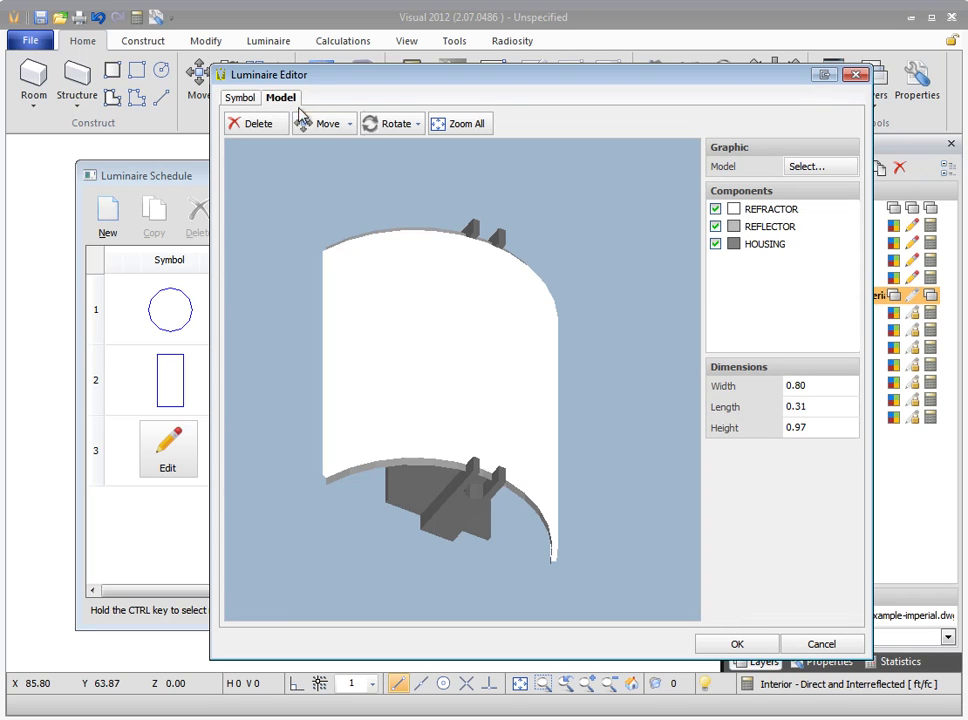
drag(425, 300, 366, 404)
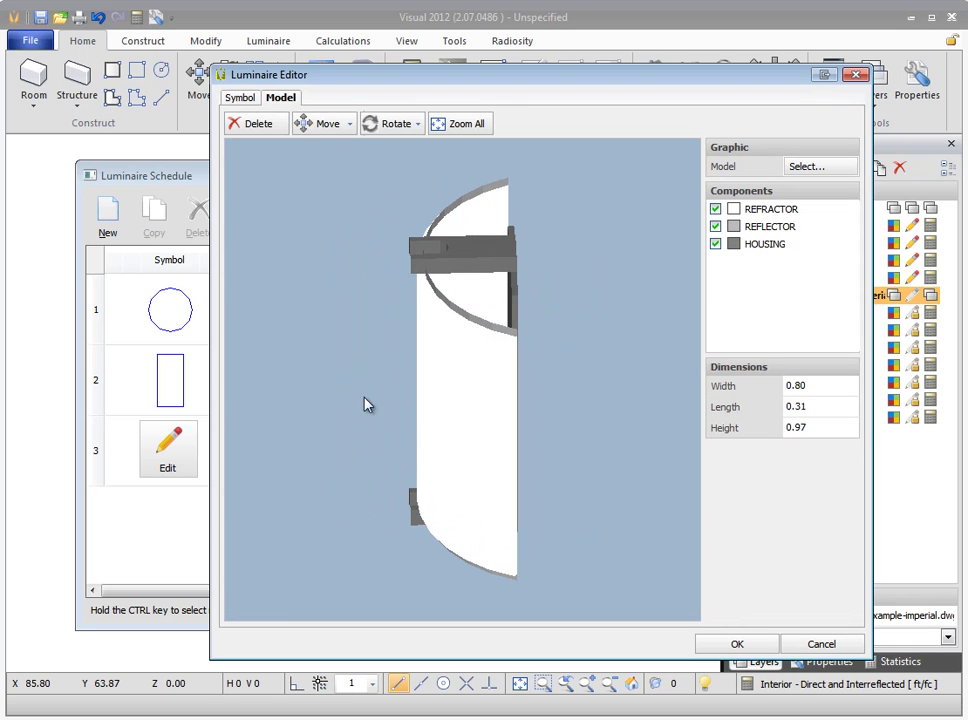
drag(588, 536, 526, 523)
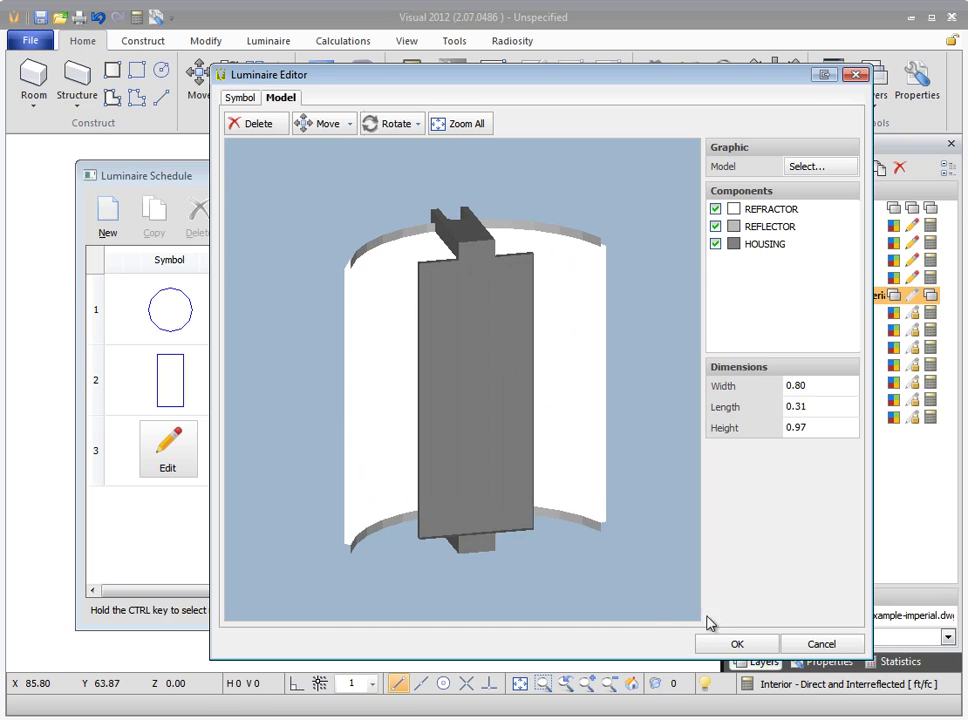
click(736, 644)
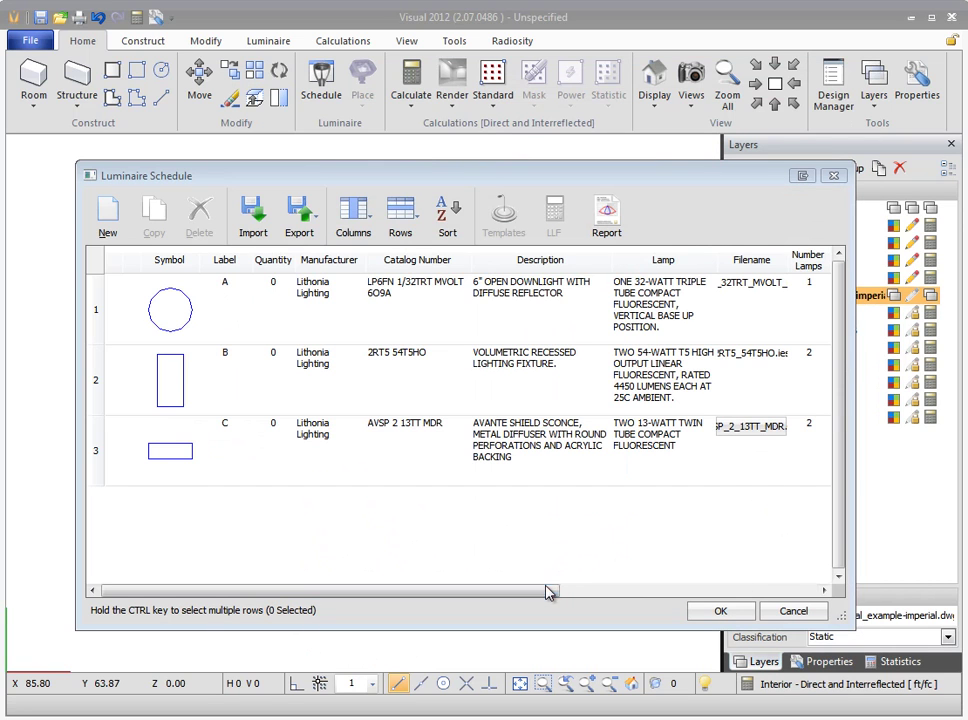
Step: Set the sconce's light loss factor to .75 and close the schedule
drag(548, 592, 819, 590)
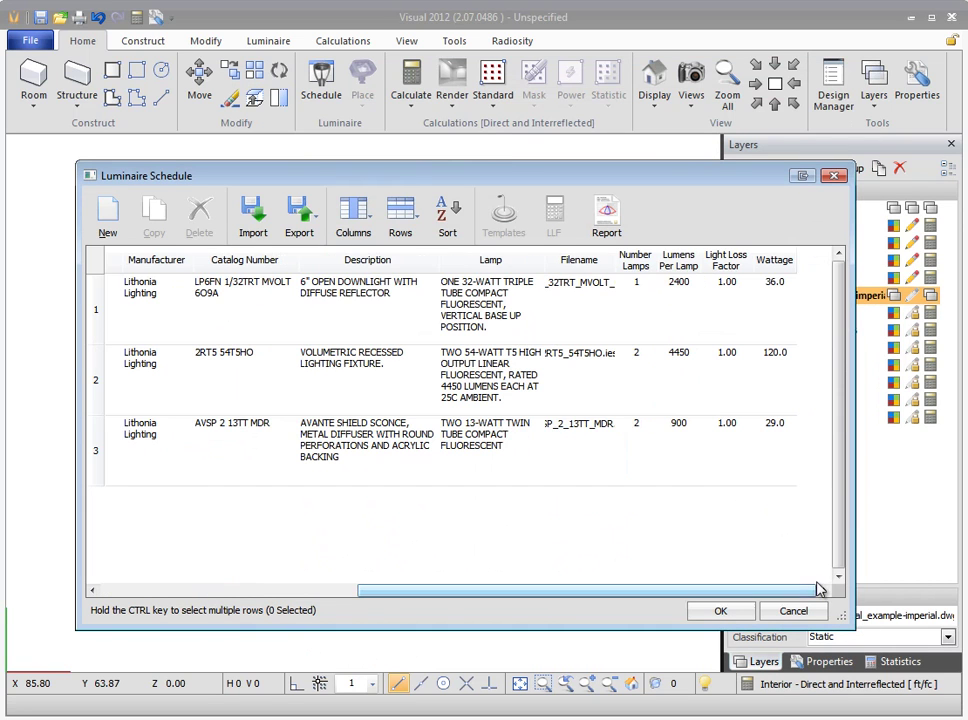
click(726, 430)
click(726, 428)
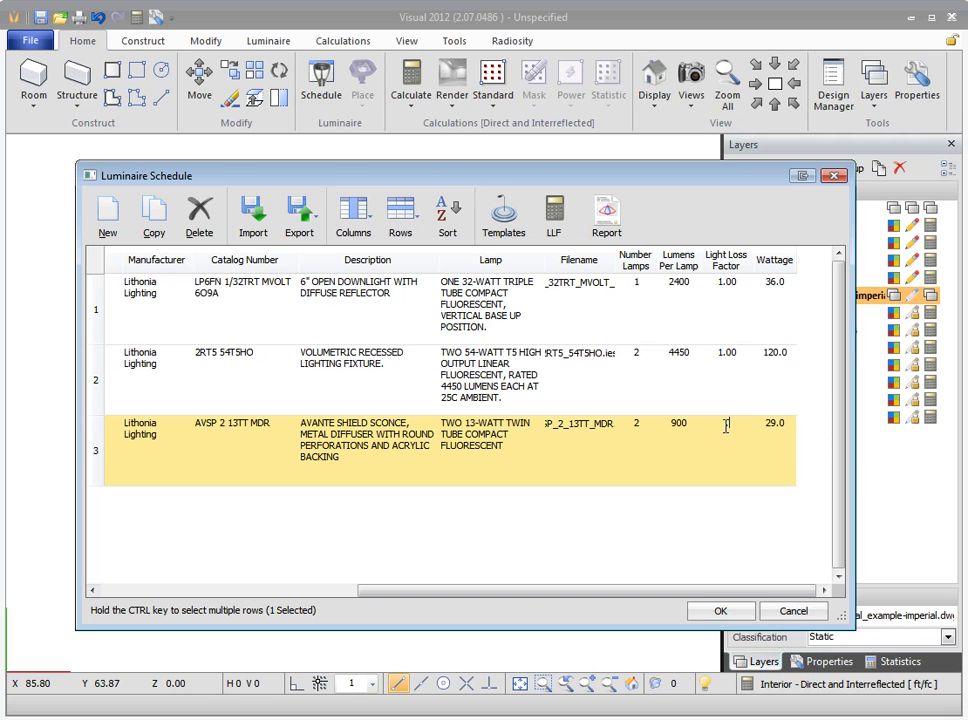
text(.75)
key(Return)
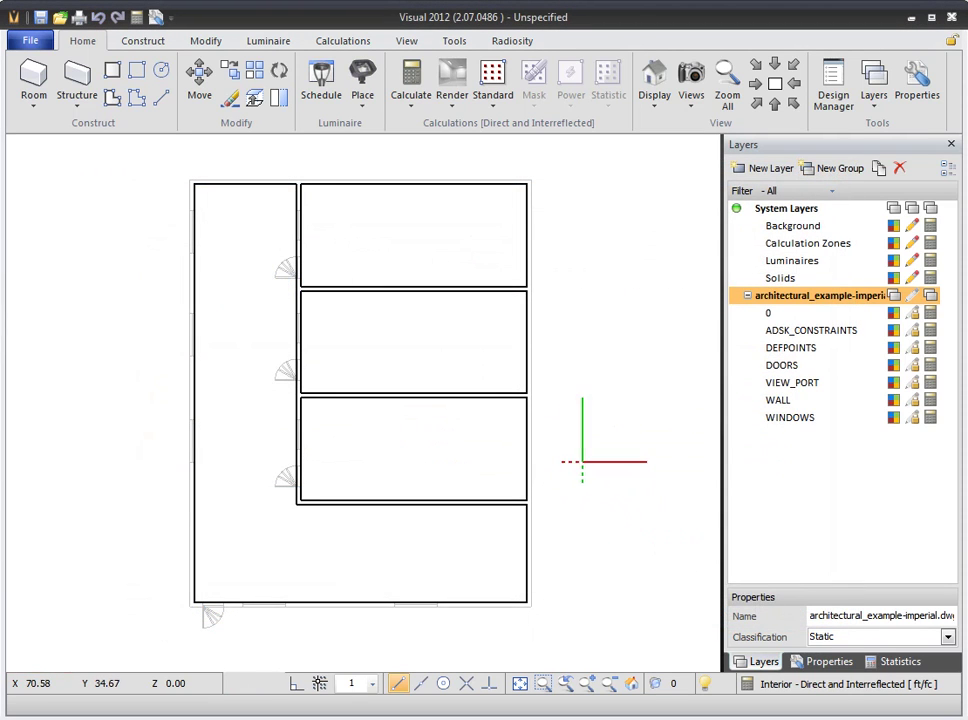
Step: Place one type A luminaire at mounting height 12 at the corridor's lower end
click(362, 80)
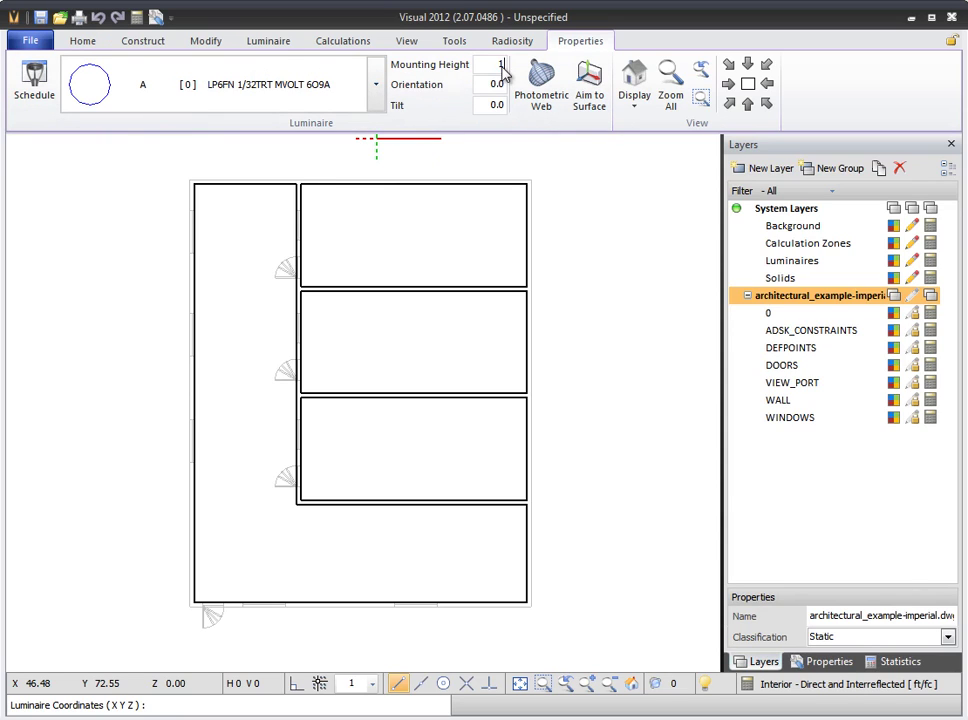
text(12)
key(Return)
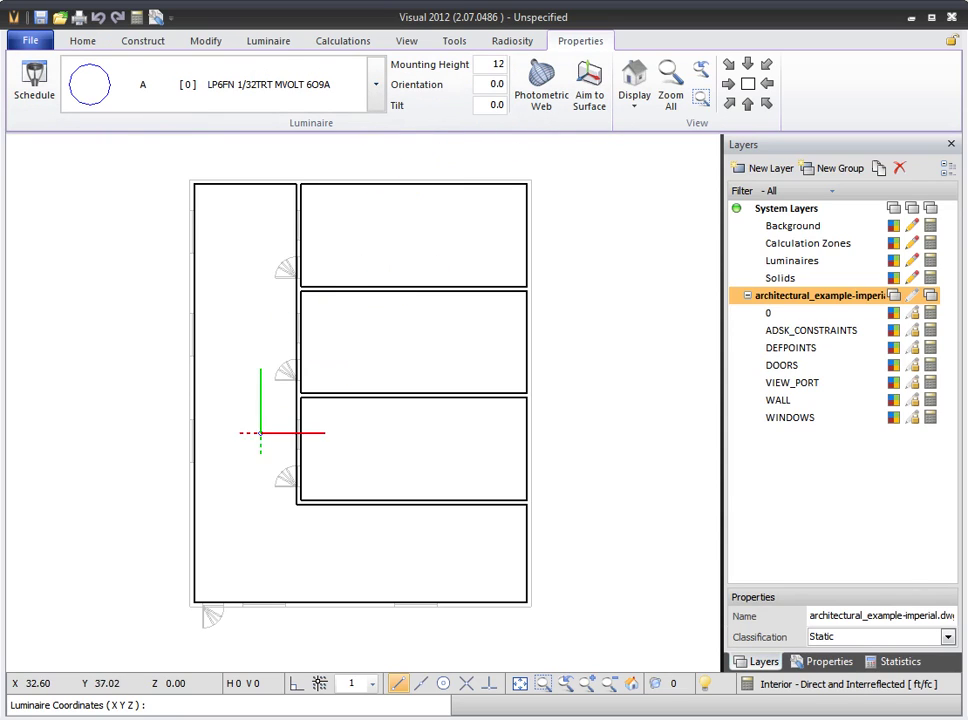
click(238, 555)
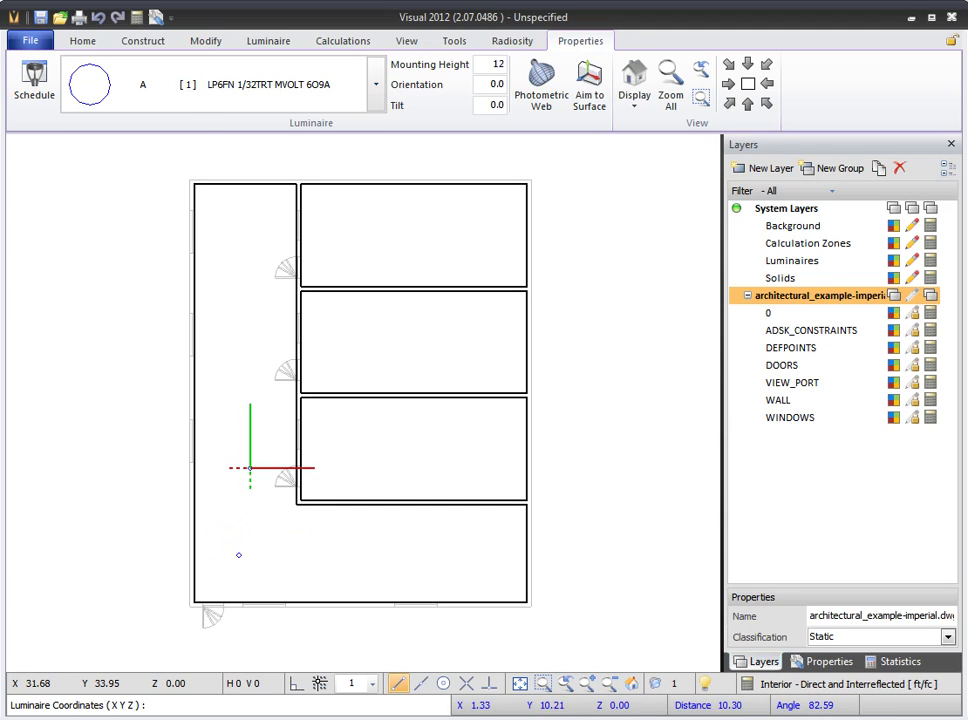
key(Escape)
Step: Array it by spacing into a column of five up the corridor and a row across the bottom room
click(253, 73)
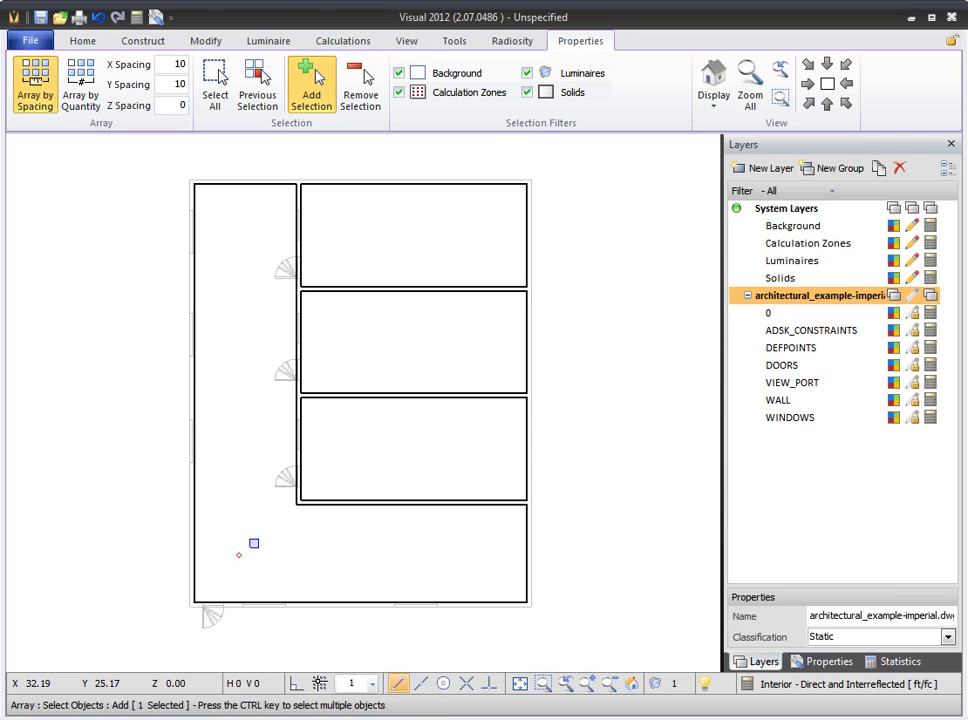
key(Return)
click(250, 552)
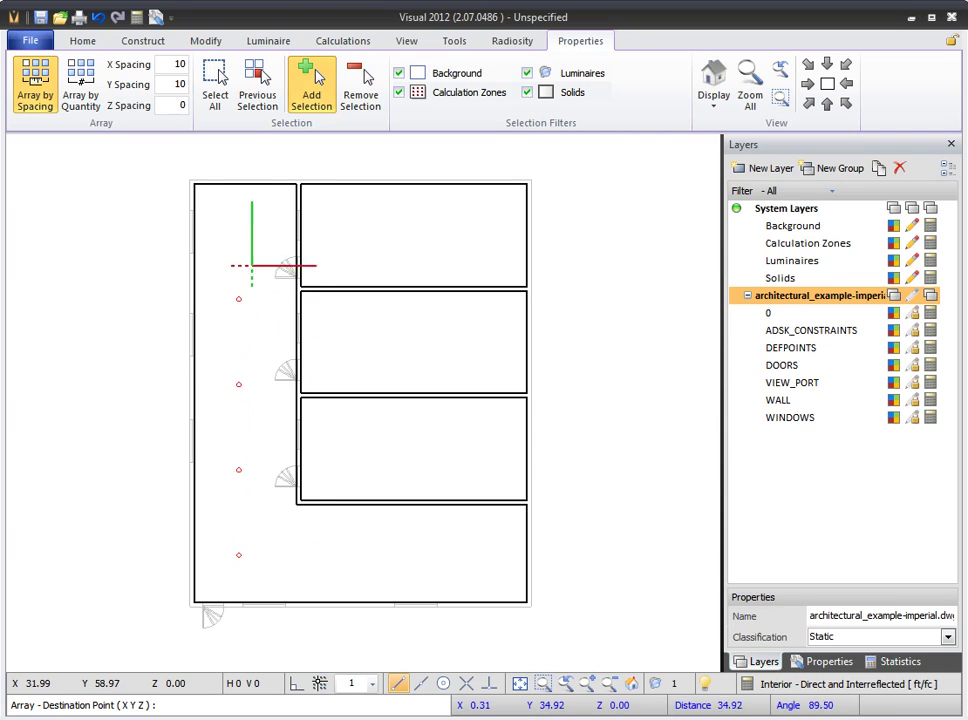
click(256, 201)
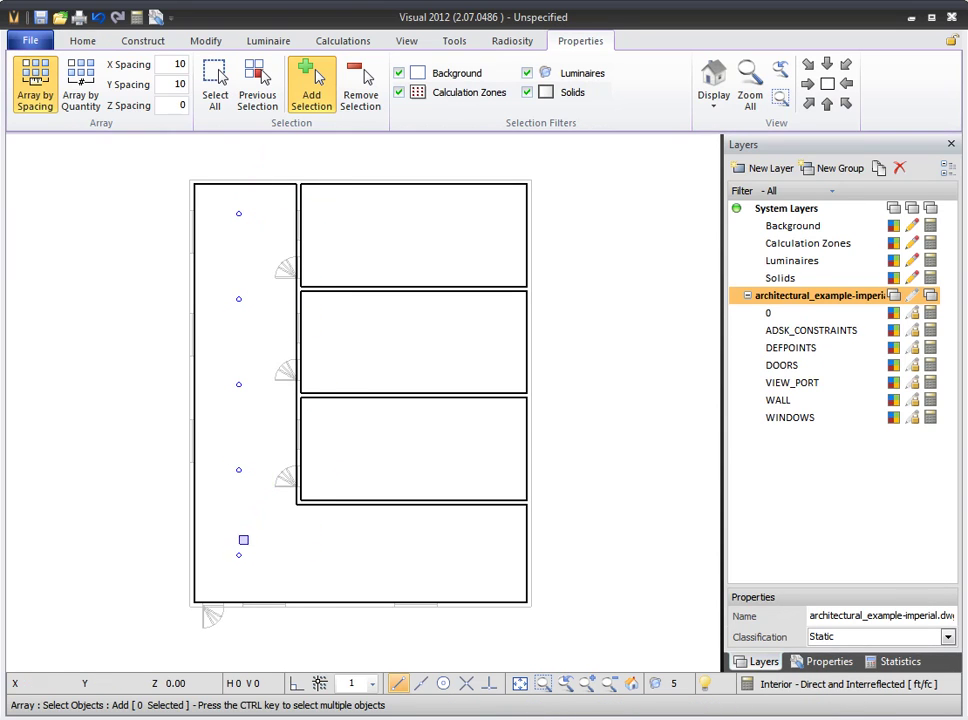
key(Return)
click(251, 555)
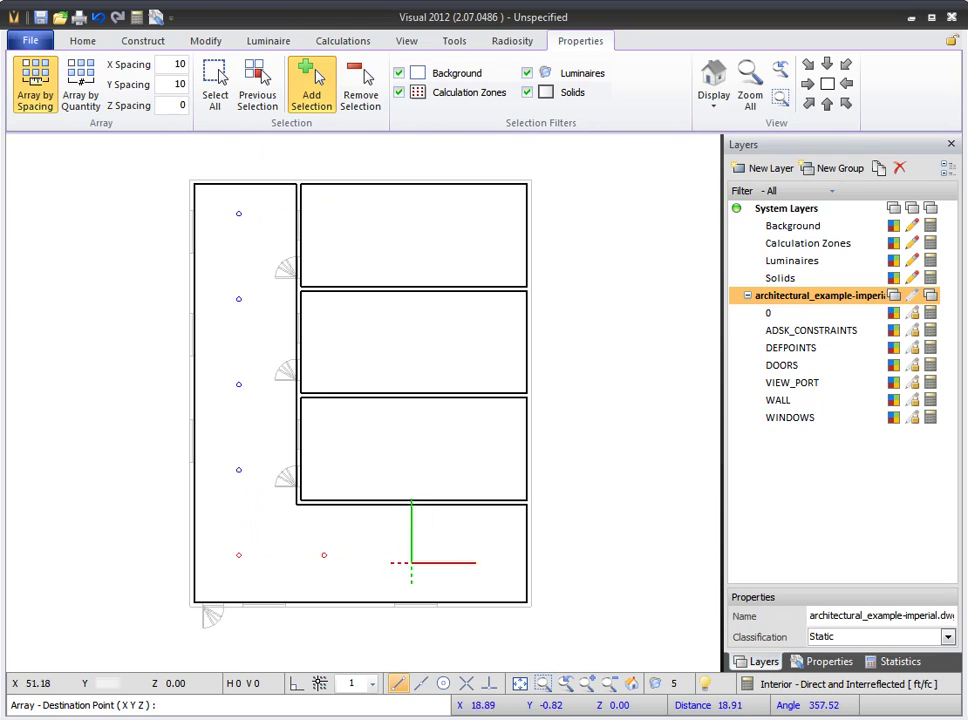
click(514, 570)
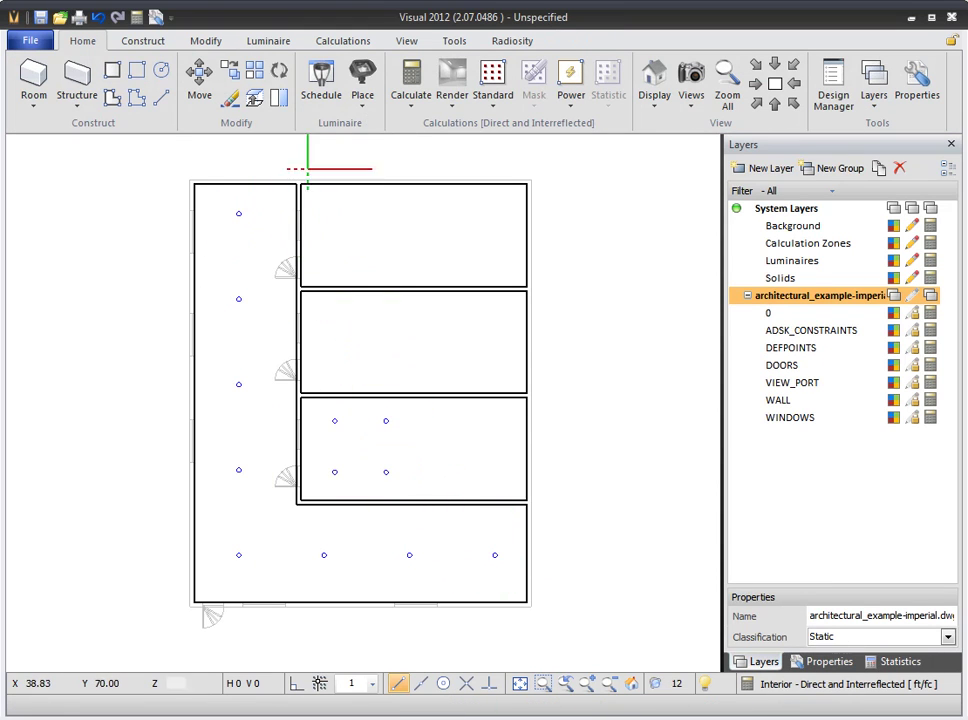
Step: Place two type B fixtures at orientation 90 in the lower-right room
click(363, 78)
click(377, 87)
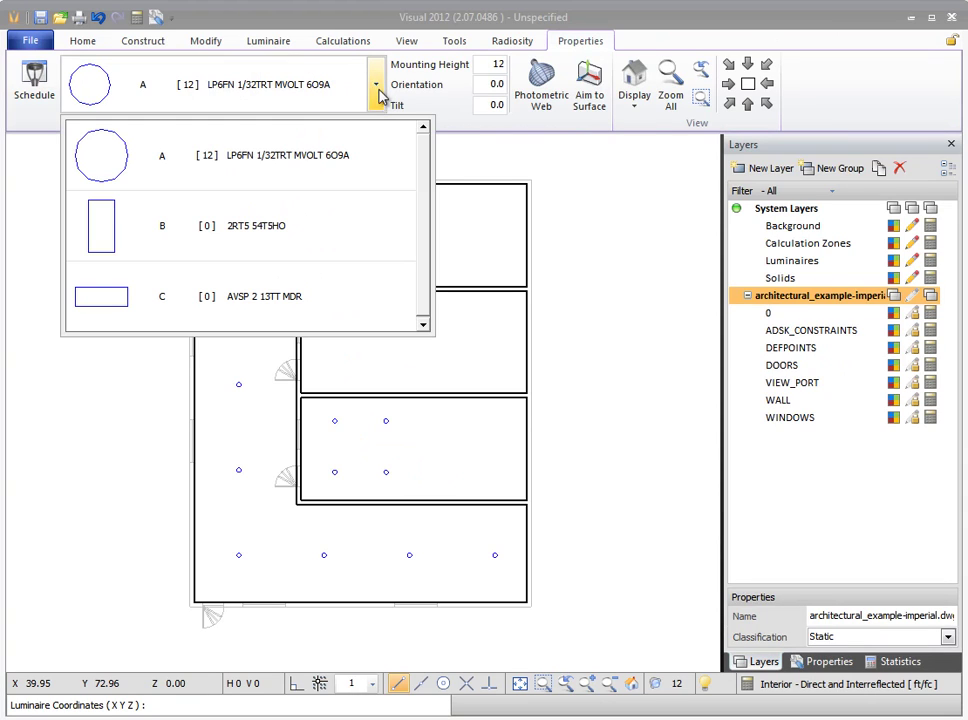
click(352, 240)
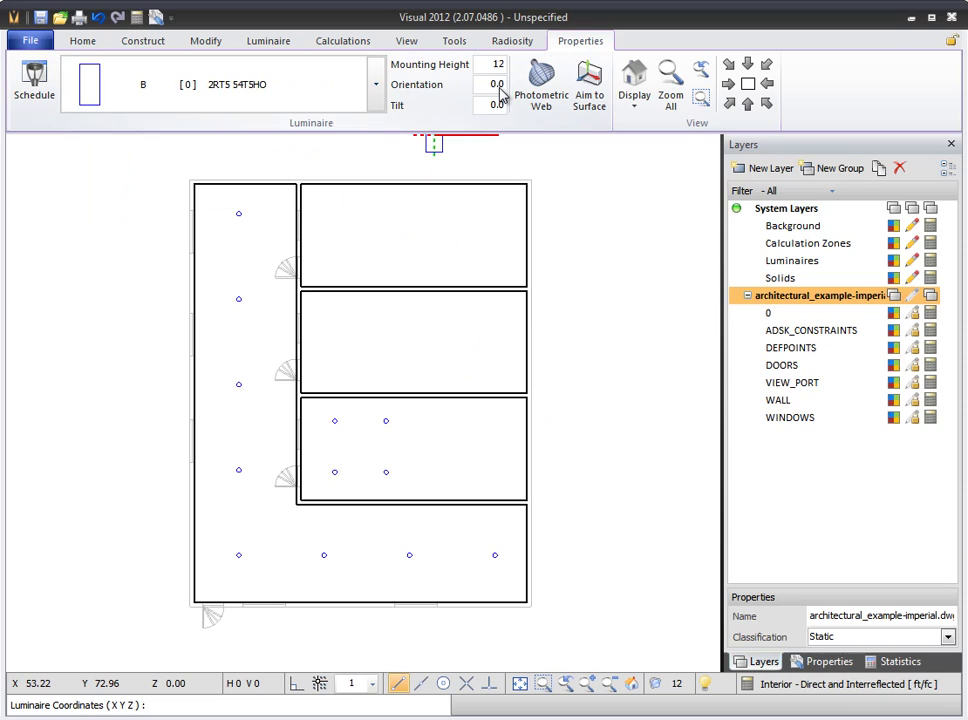
text(0)
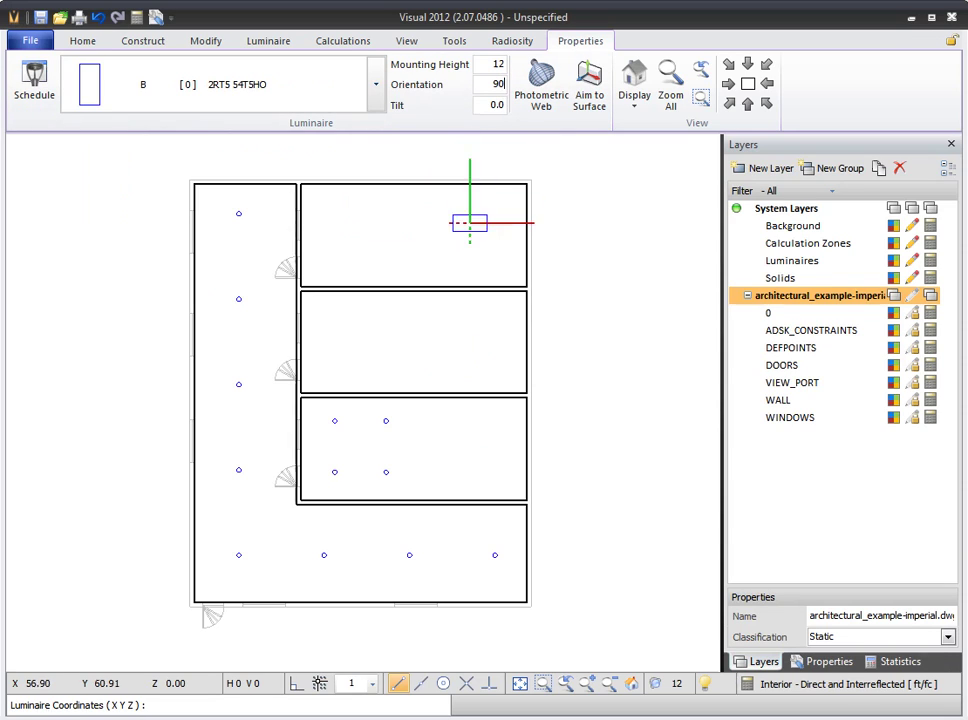
click(473, 420)
click(476, 469)
key(Escape)
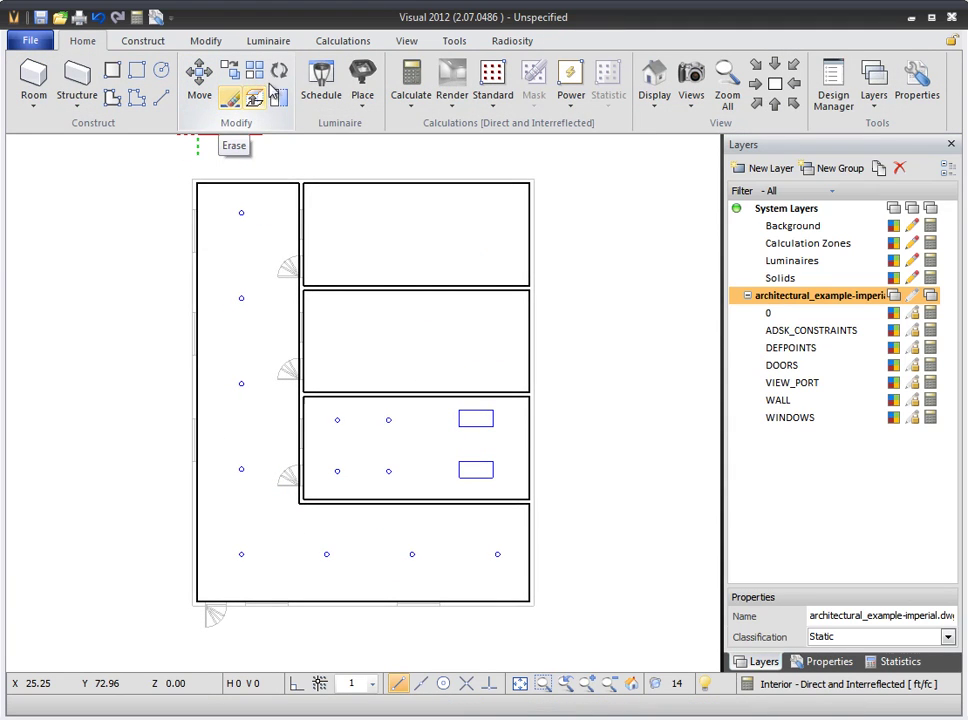
Step: Place type C wall sconces along the corridor at mounting height 5 with Photometric Web shown
click(356, 80)
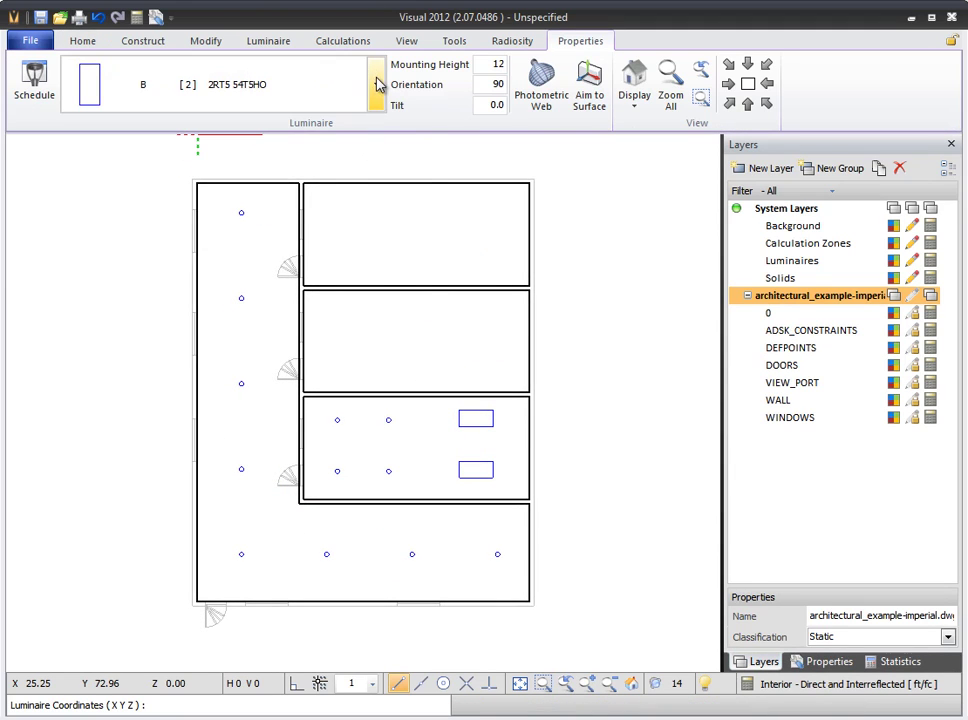
click(376, 84)
click(277, 297)
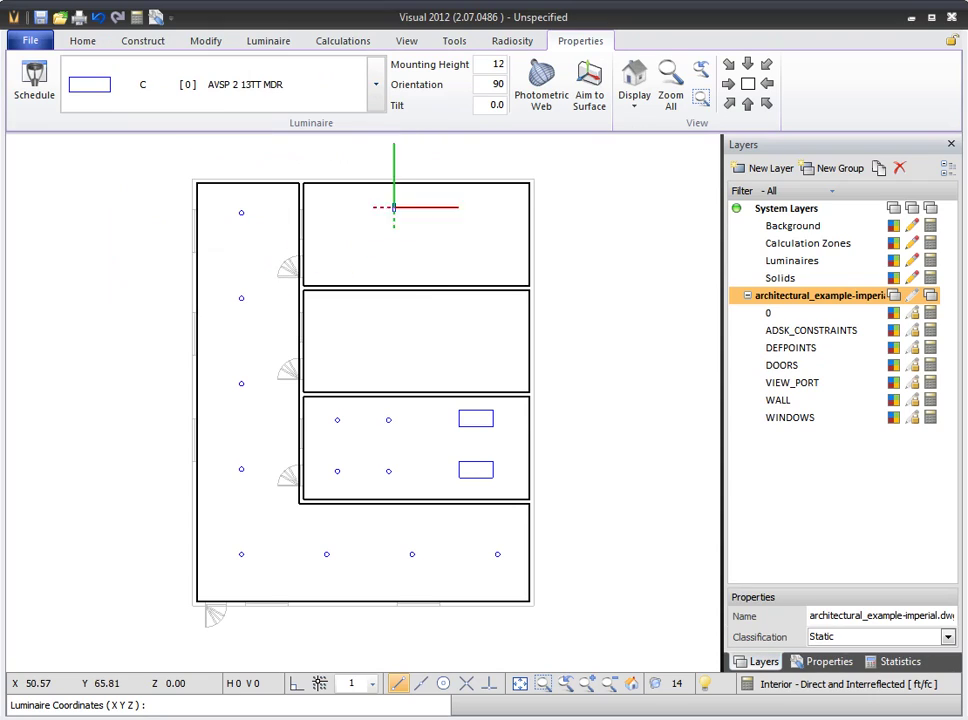
click(499, 66)
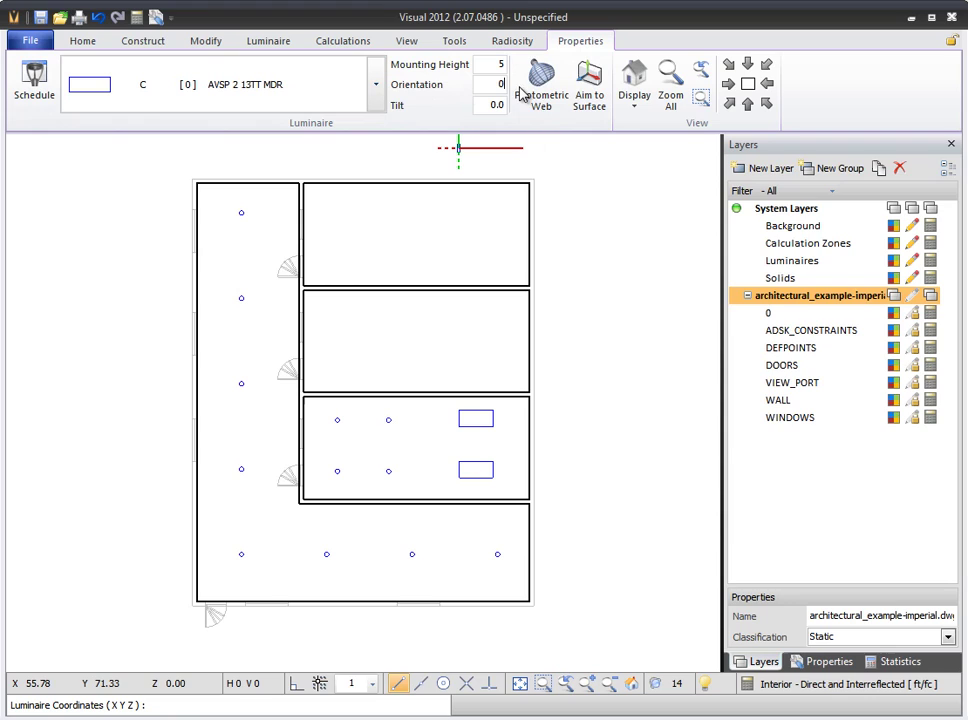
click(522, 93)
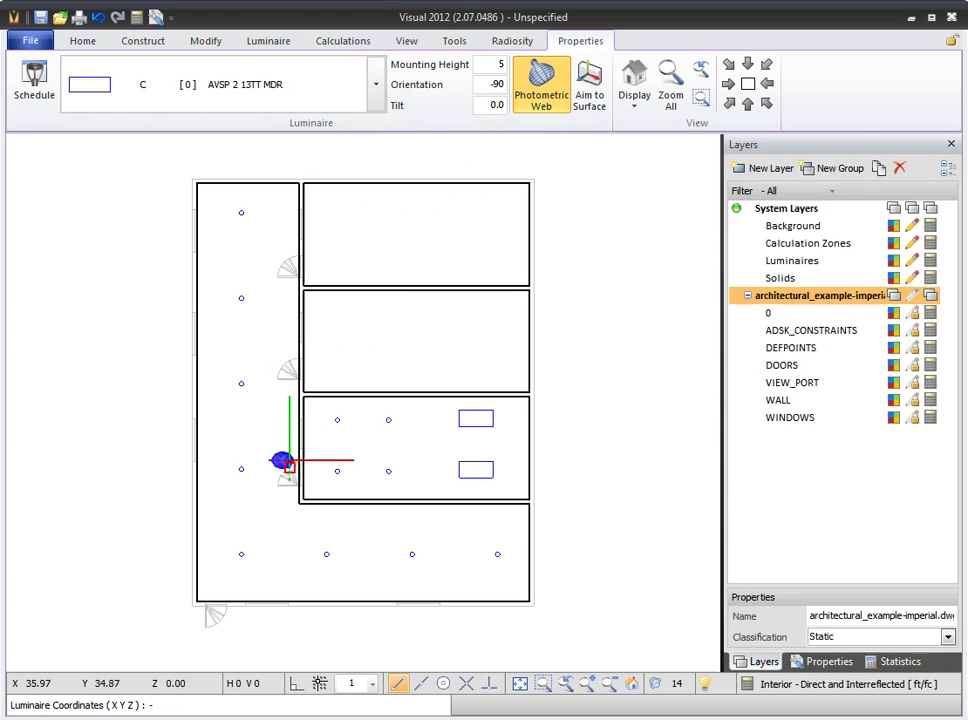
middle_drag(282, 456, 318, 438)
scroll(318, 438, up, 6)
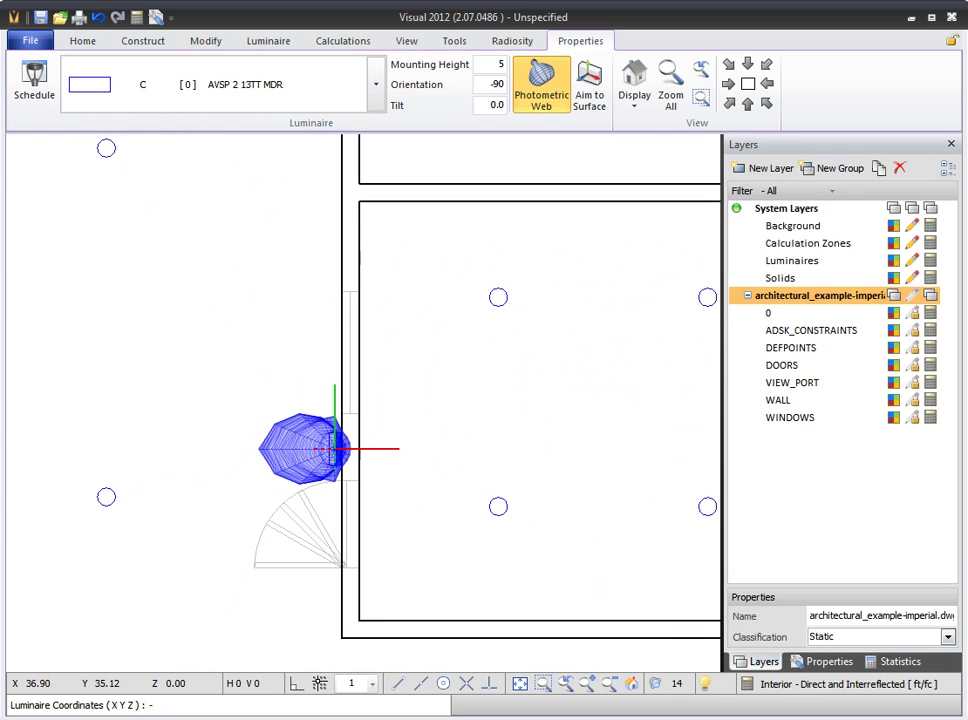
scroll(333, 447, down, 6)
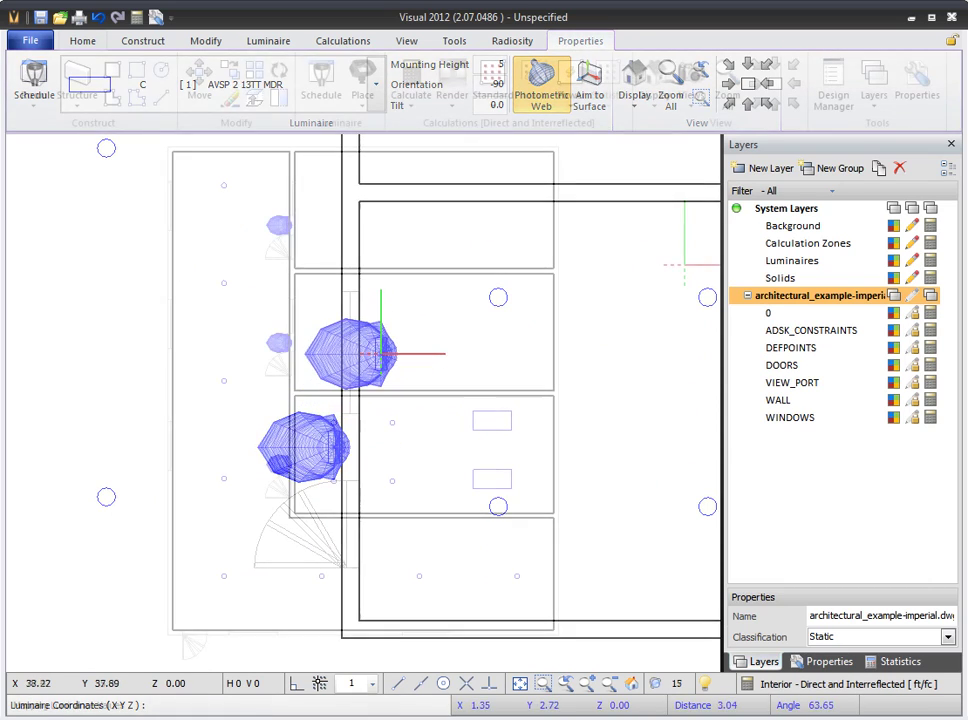
Step: Copy the lower-right room's six fixtures from its corner into the middle and top rooms
key(Escape)
click(249, 81)
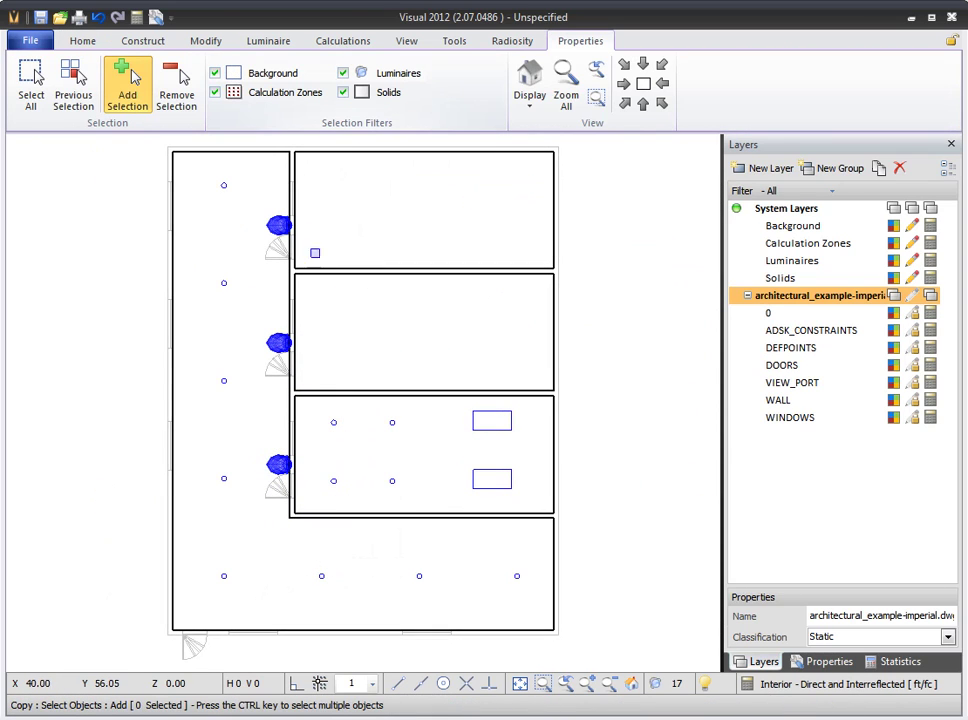
click(319, 406)
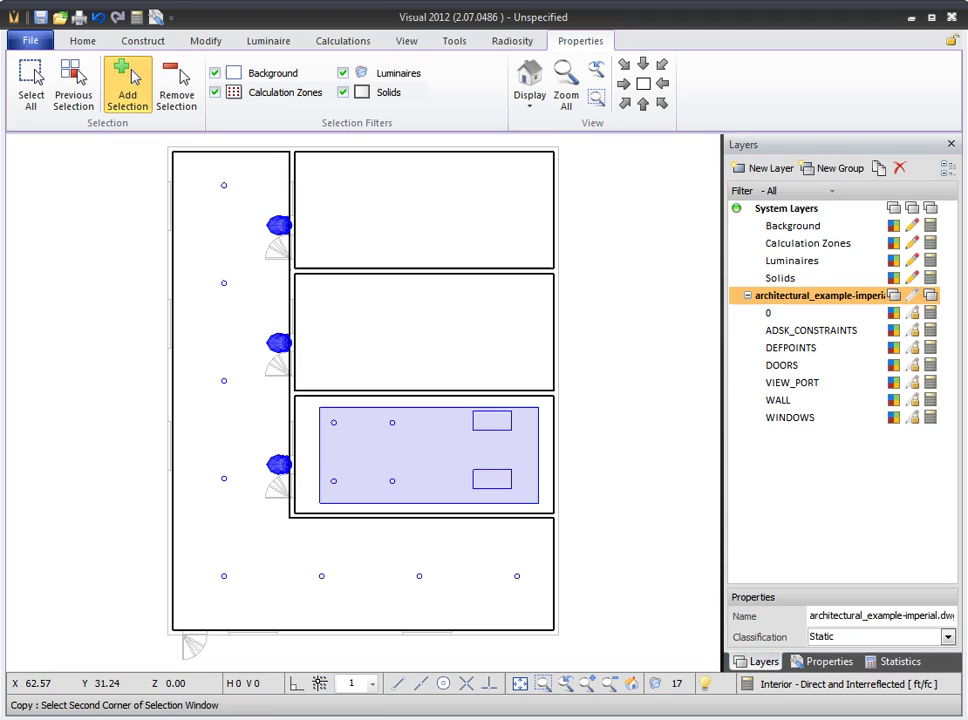
click(536, 501)
key(Return)
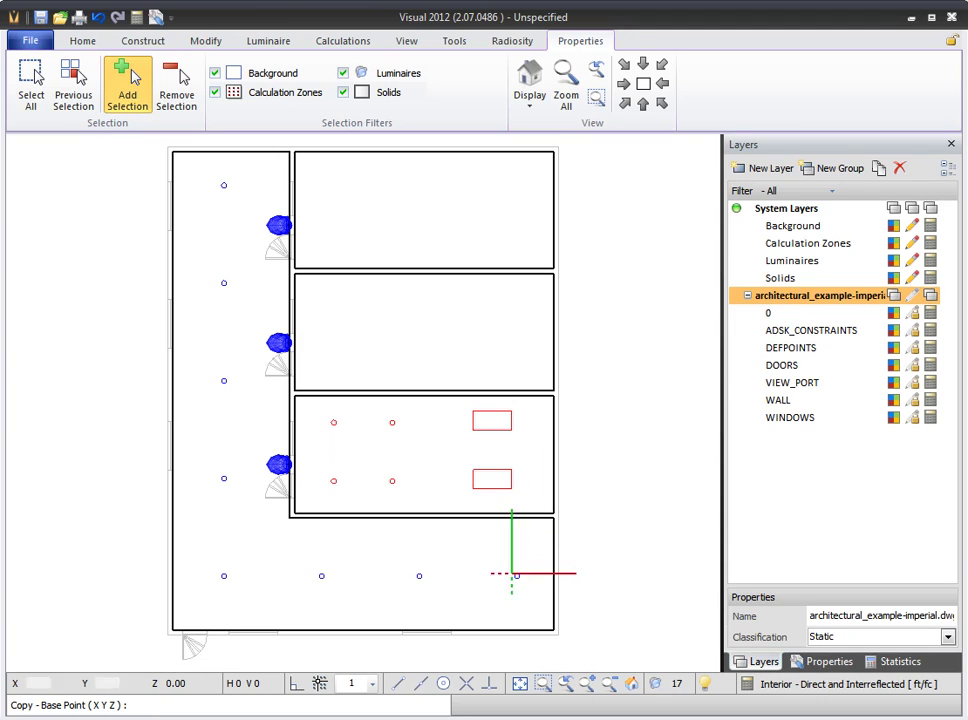
click(398, 683)
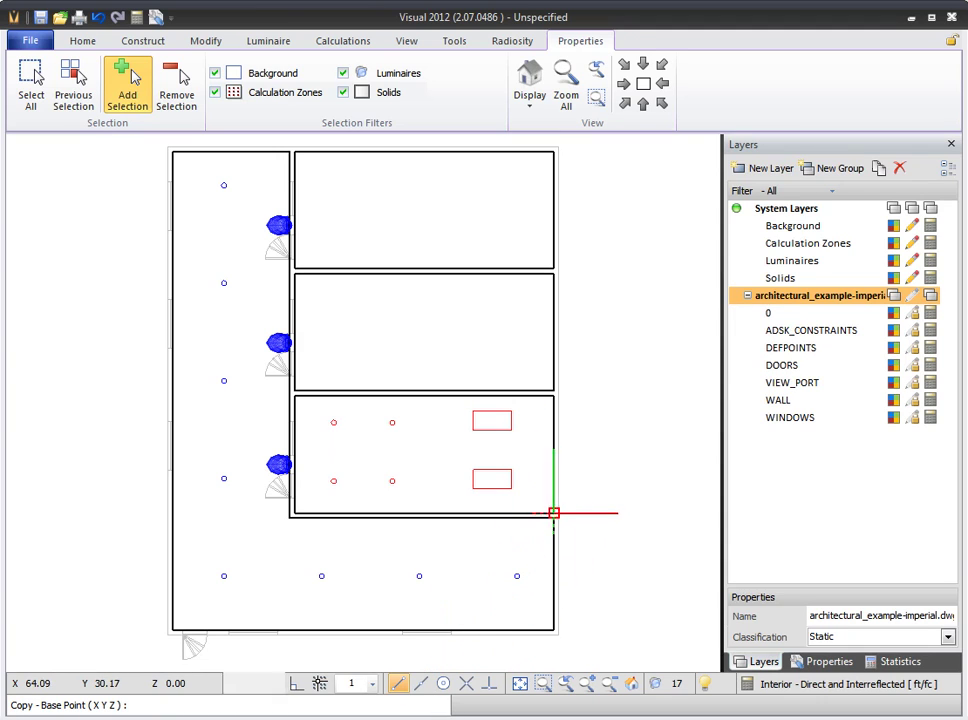
click(553, 514)
click(553, 389)
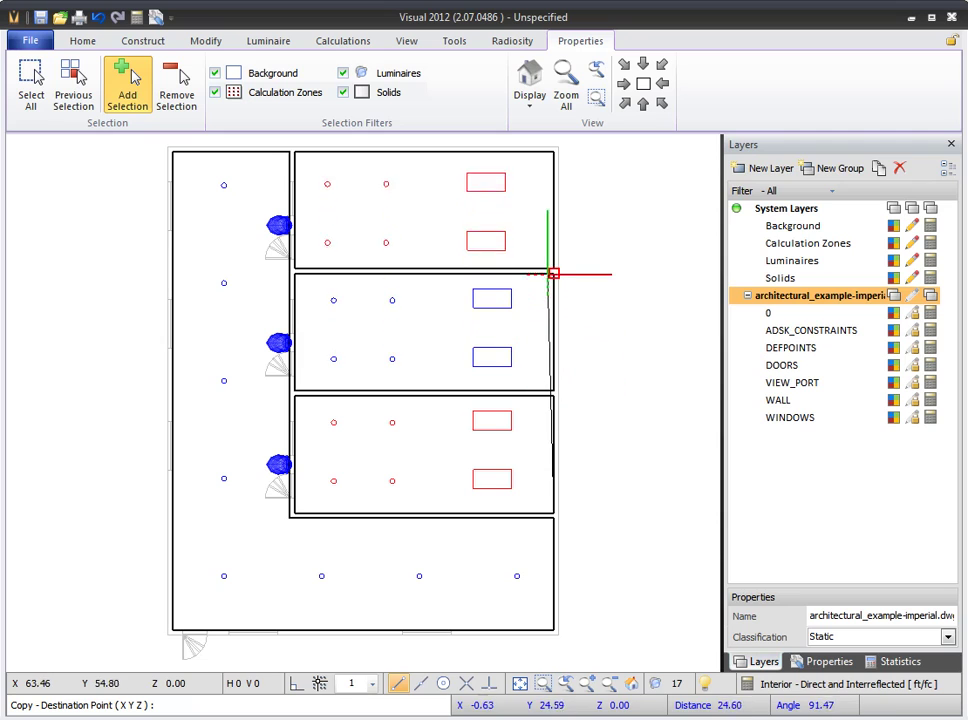
click(553, 268)
key(Escape)
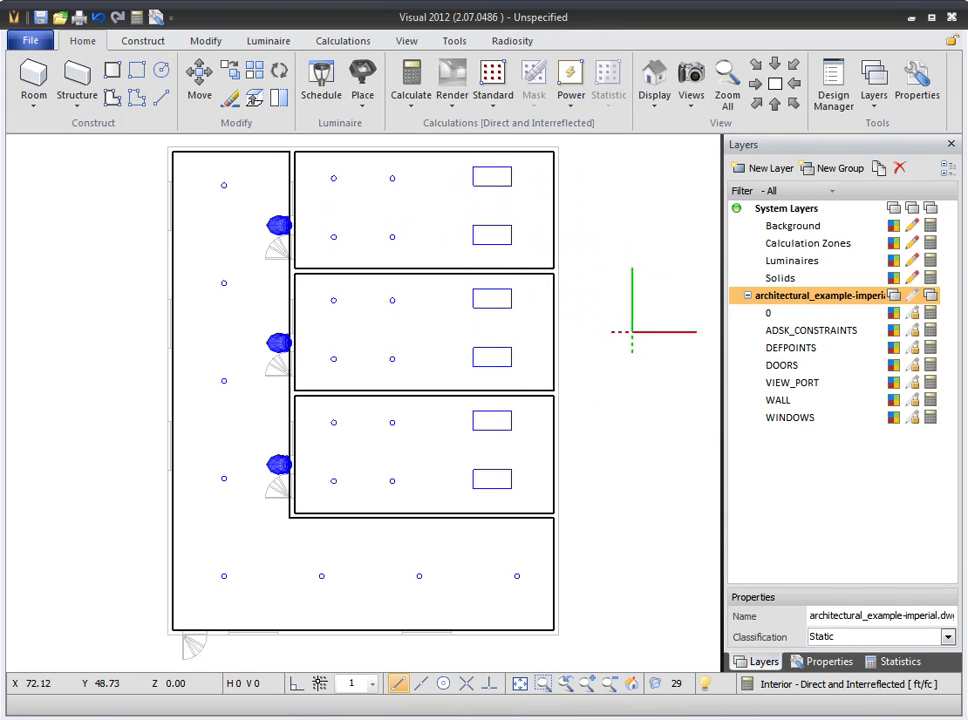
Step: Create surface calculation grids at height 2.5 over the three right rooms and the L-shaped room
click(493, 92)
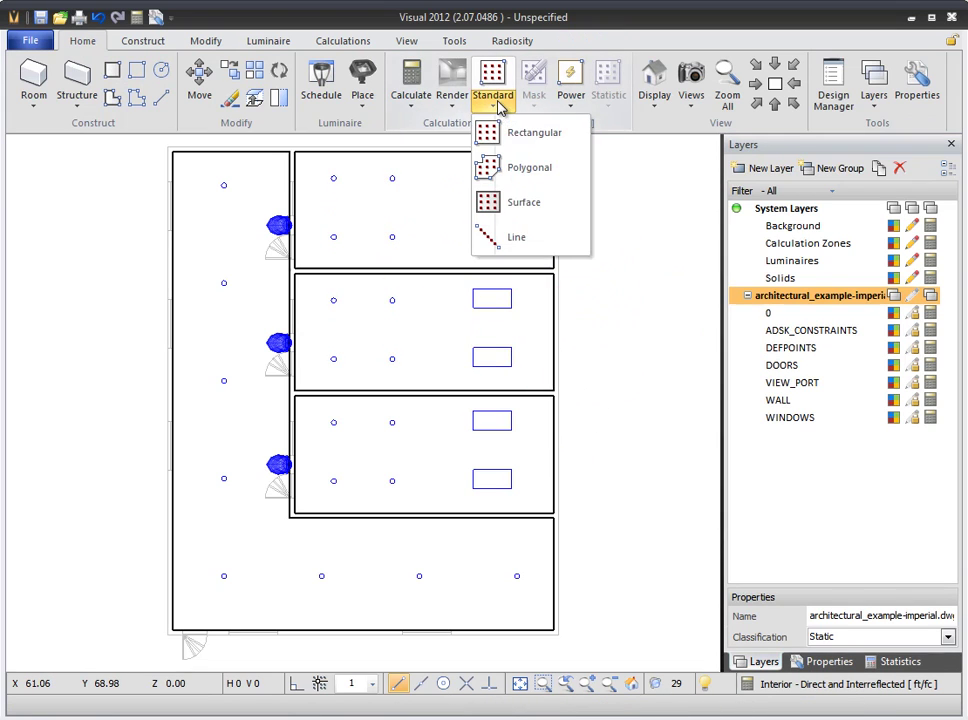
click(512, 203)
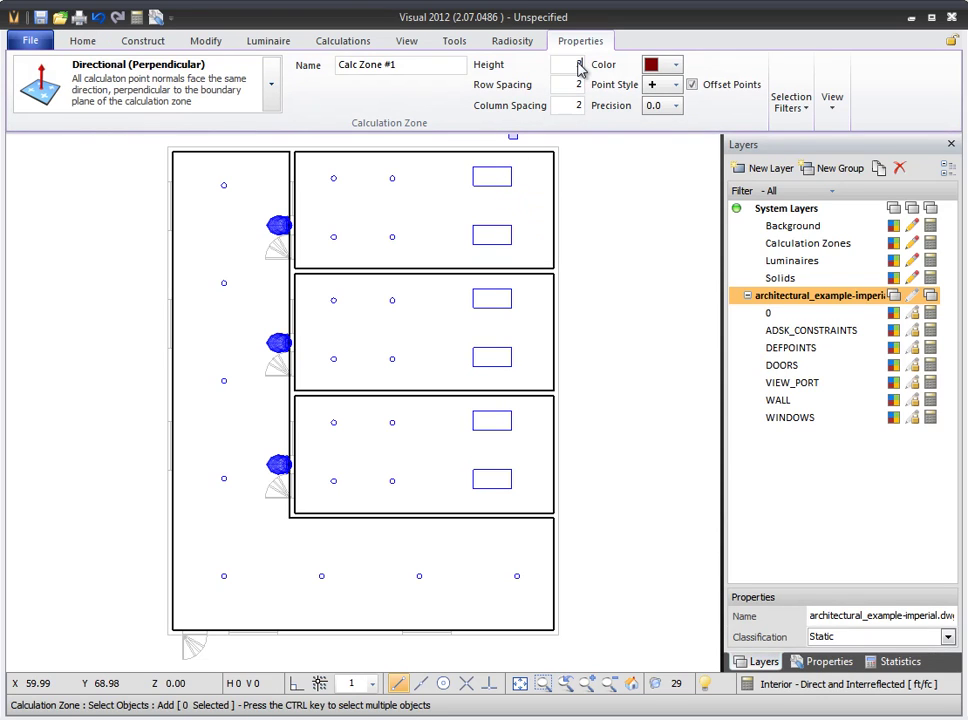
text(.5)
click(458, 152)
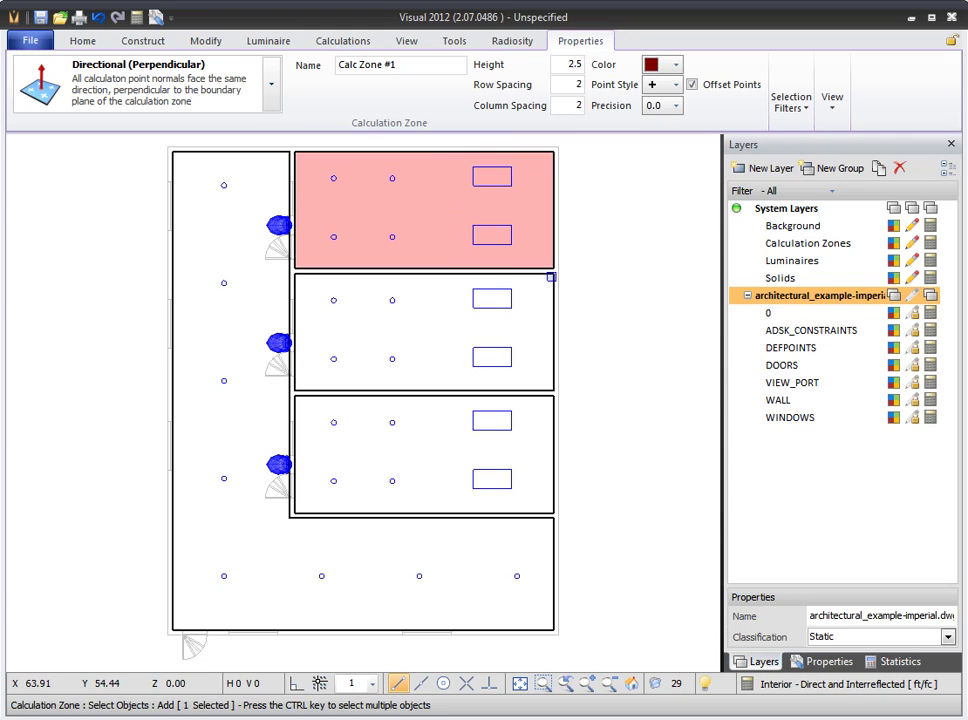
click(551, 276)
click(551, 452)
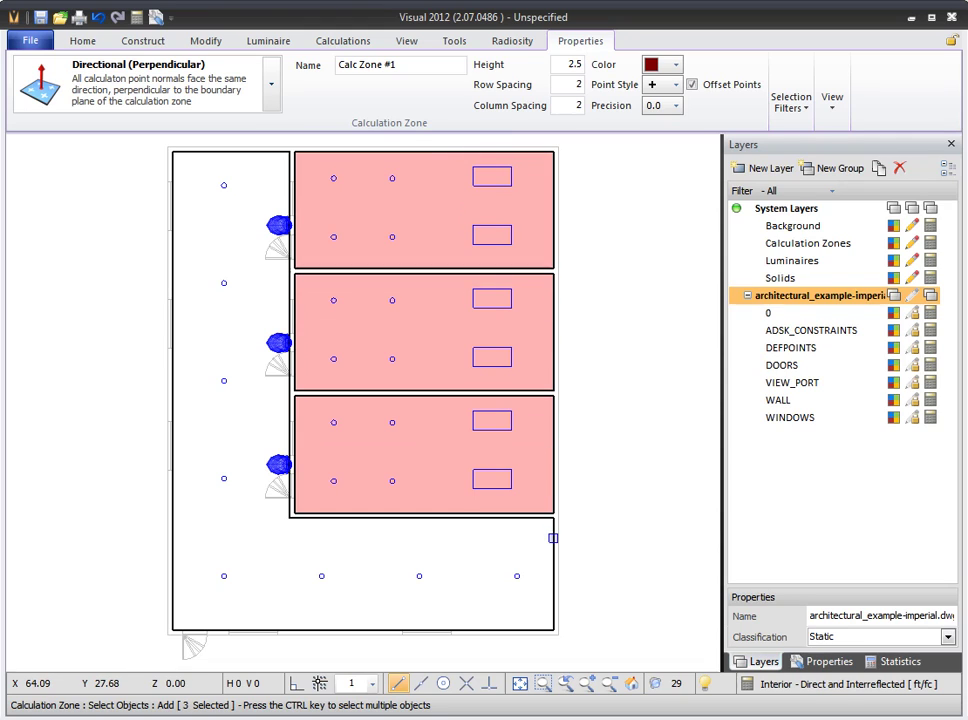
click(551, 532)
key(Return)
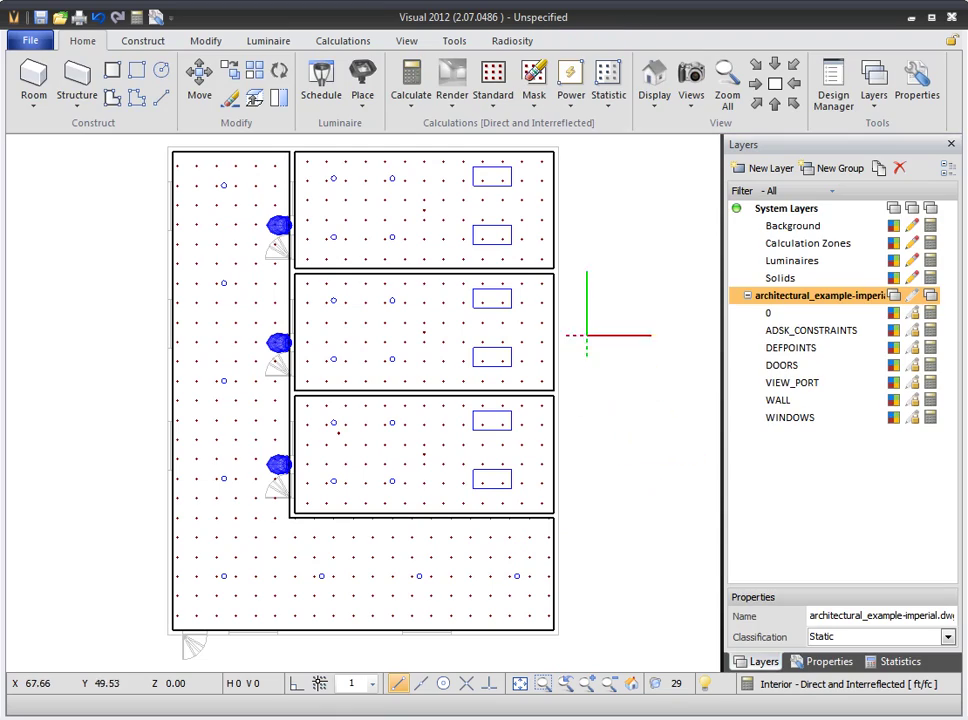
Step: Render the lit model in isometric, then view it from the south-west and top
click(793, 104)
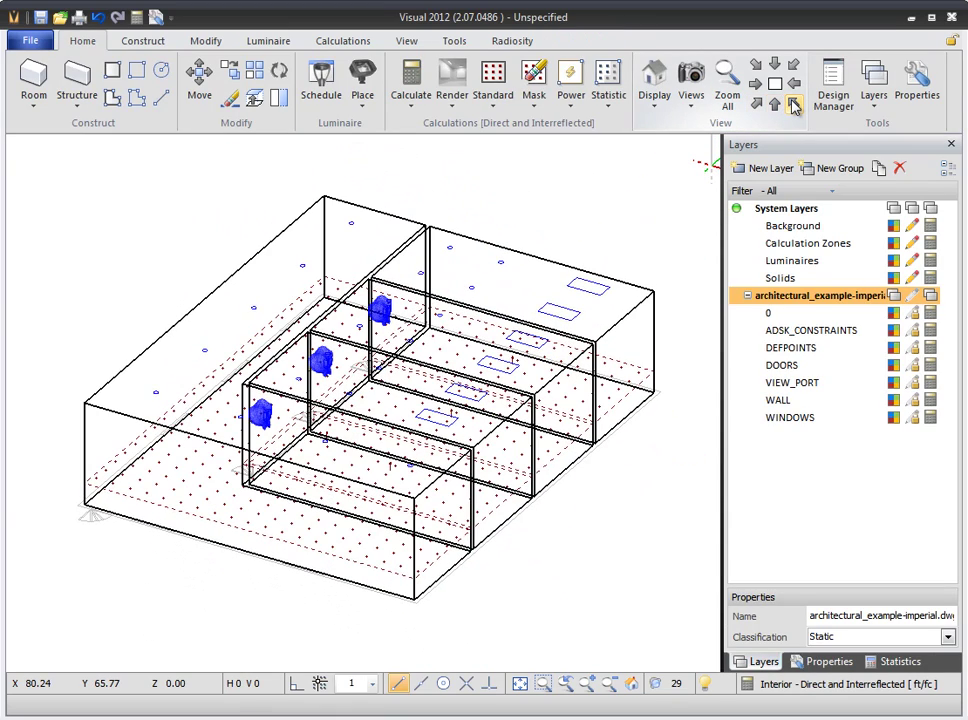
click(452, 88)
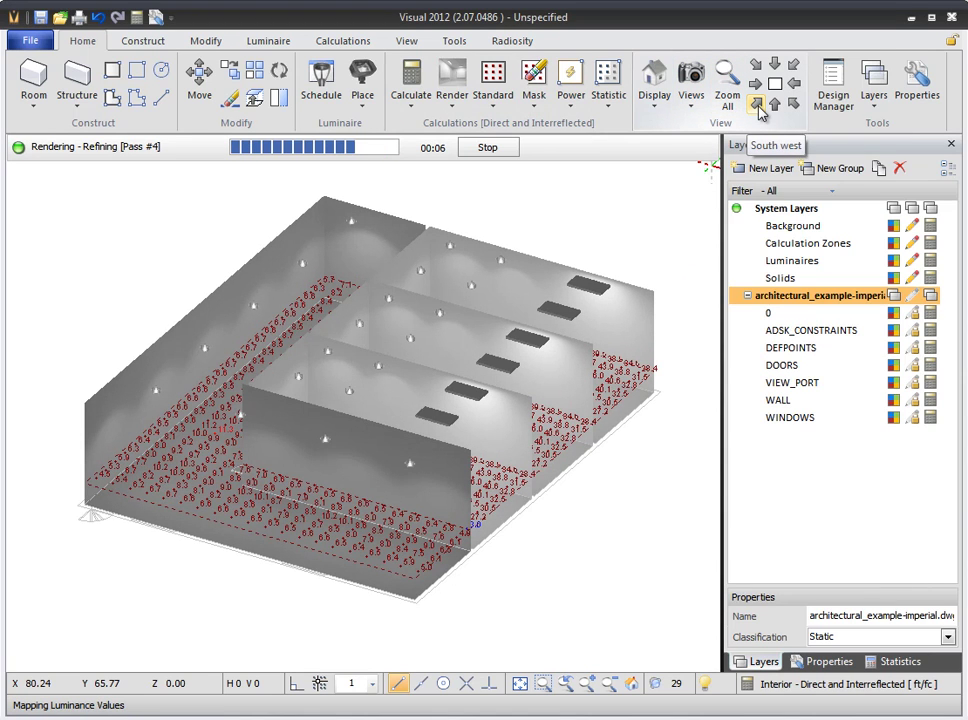
click(758, 108)
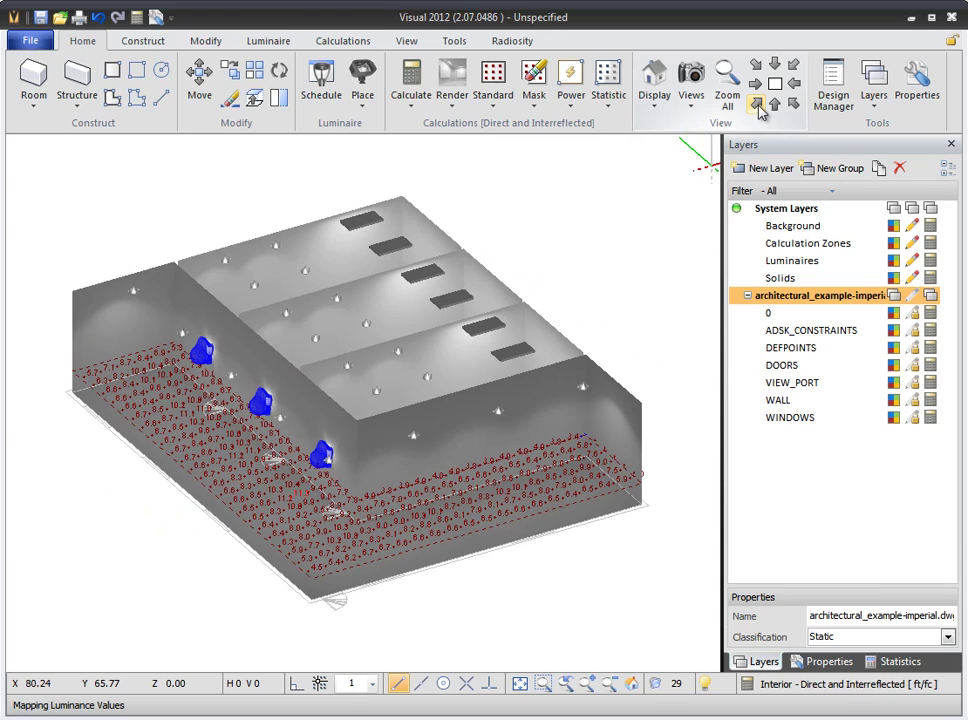
click(774, 85)
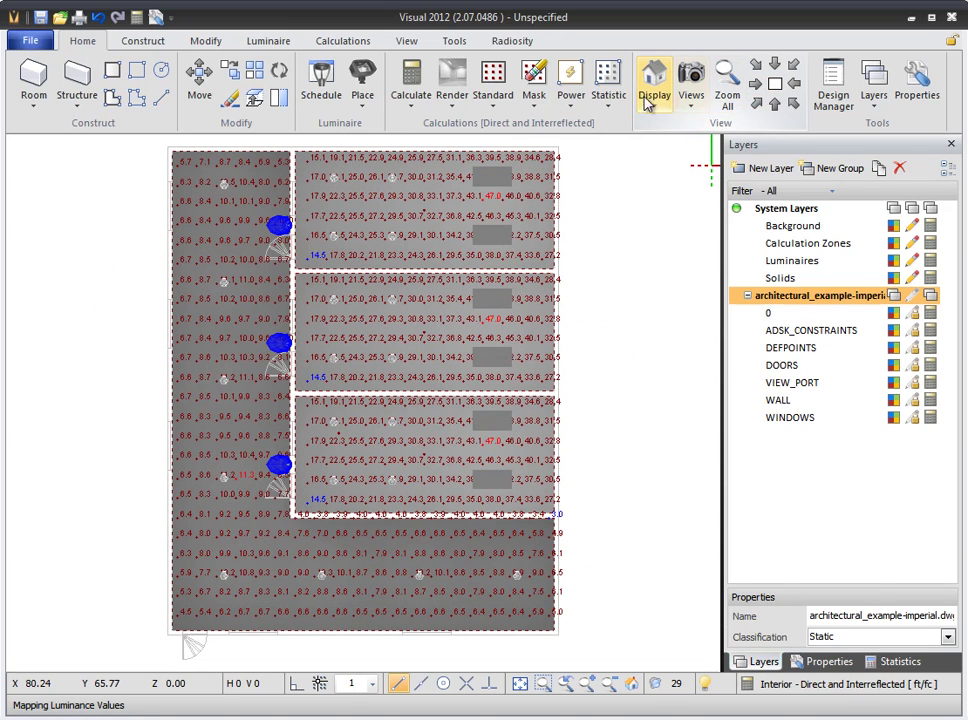
click(916, 85)
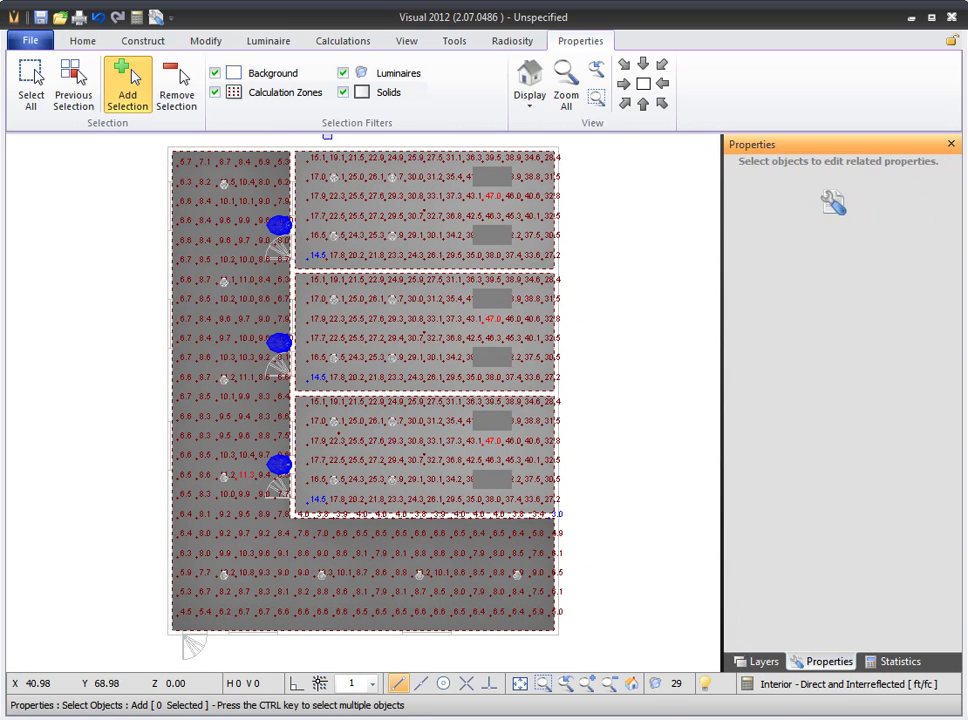
drag(264, 140, 311, 611)
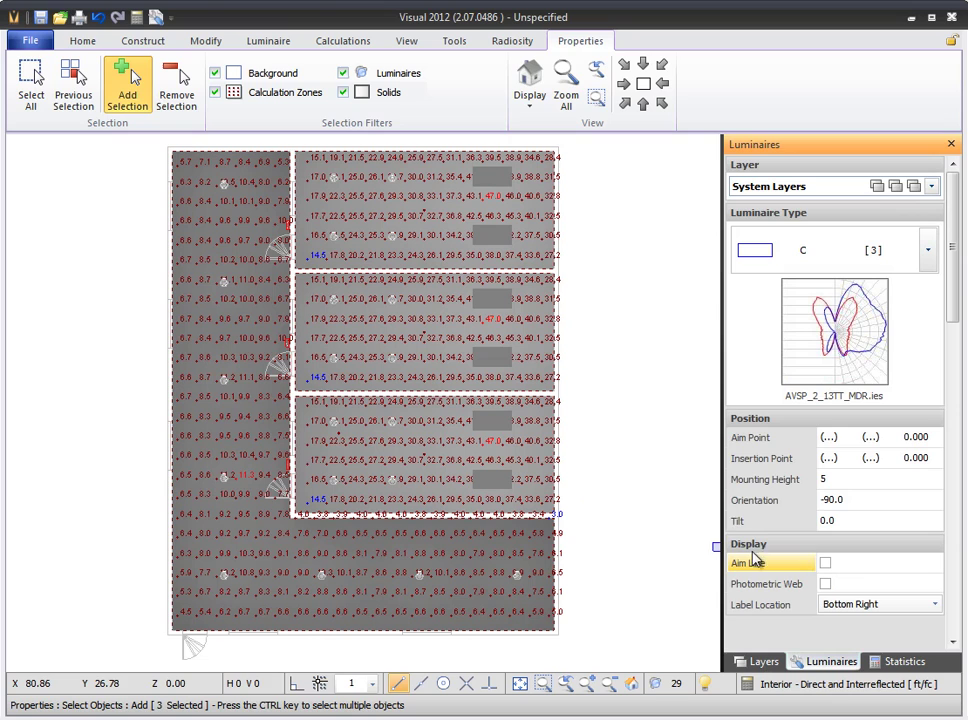
key(Escape)
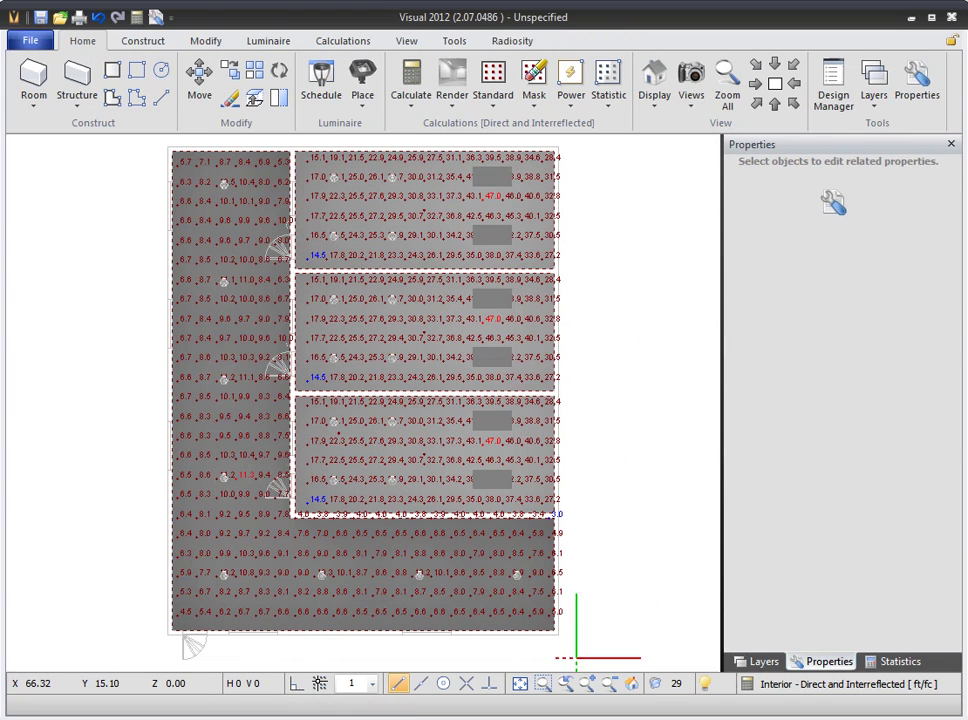
Step: Save the 3-D perspective down the corridor as a named view
click(631, 684)
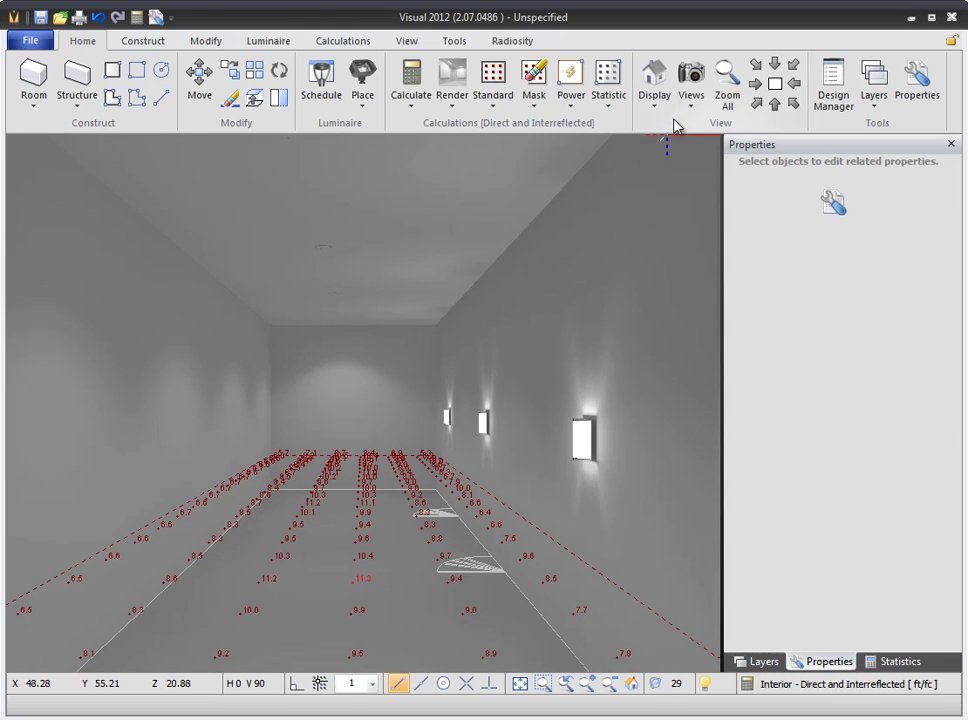
click(698, 98)
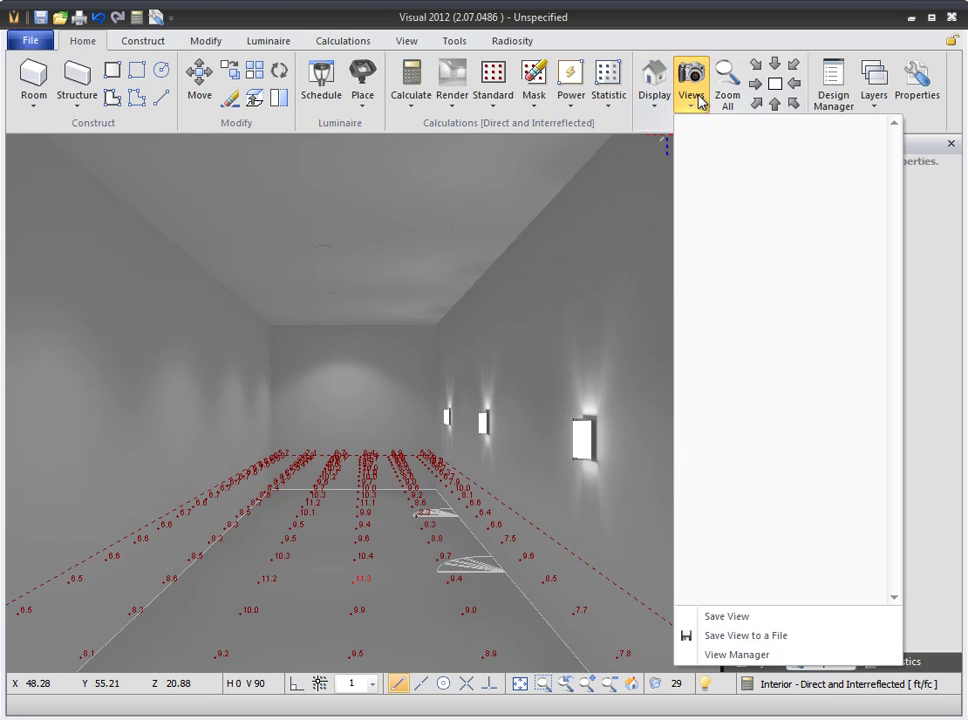
click(726, 617)
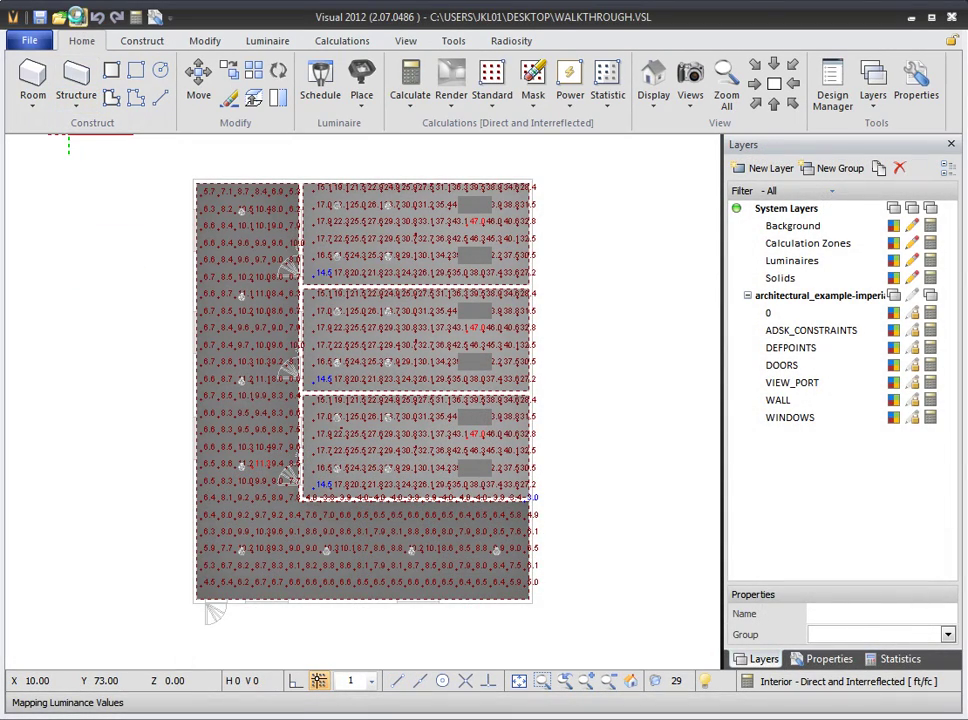
Step: Open the project in Print Editor and build a three-page layout, returning to page one
click(77, 17)
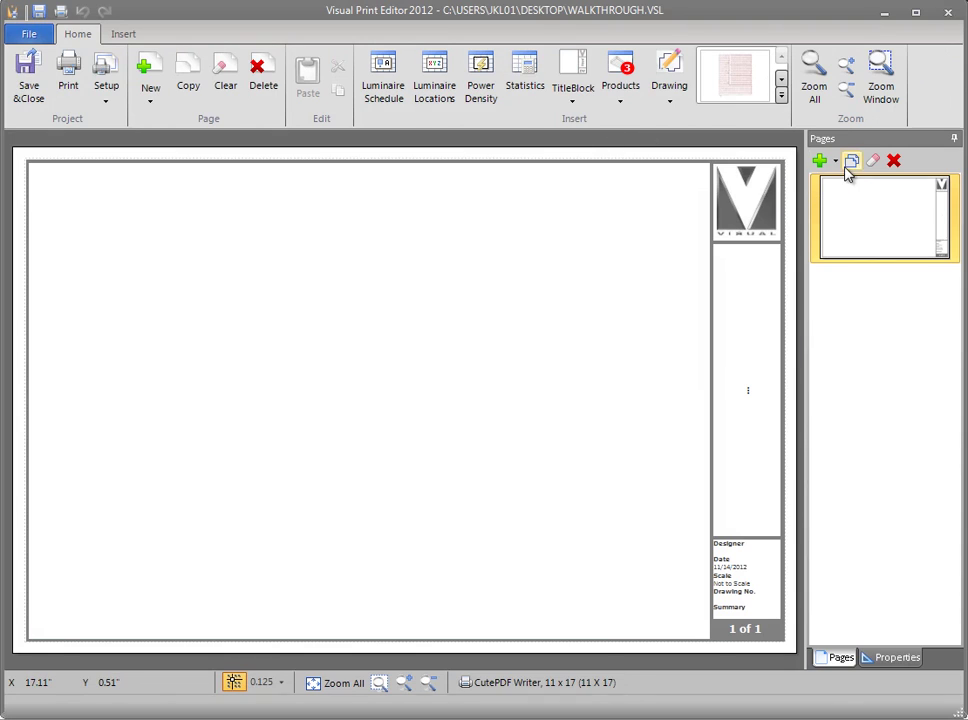
click(853, 166)
click(853, 163)
click(857, 220)
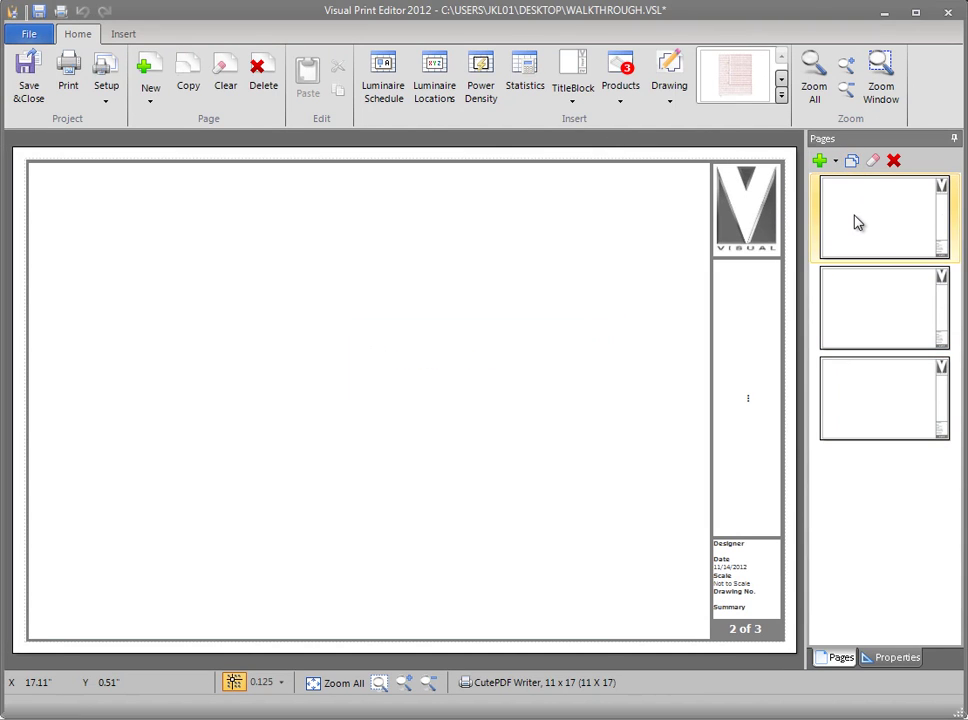
Step: Place the Luminaire Schedule at the top-left of page one and enlarge it to 1.28 scale
click(381, 80)
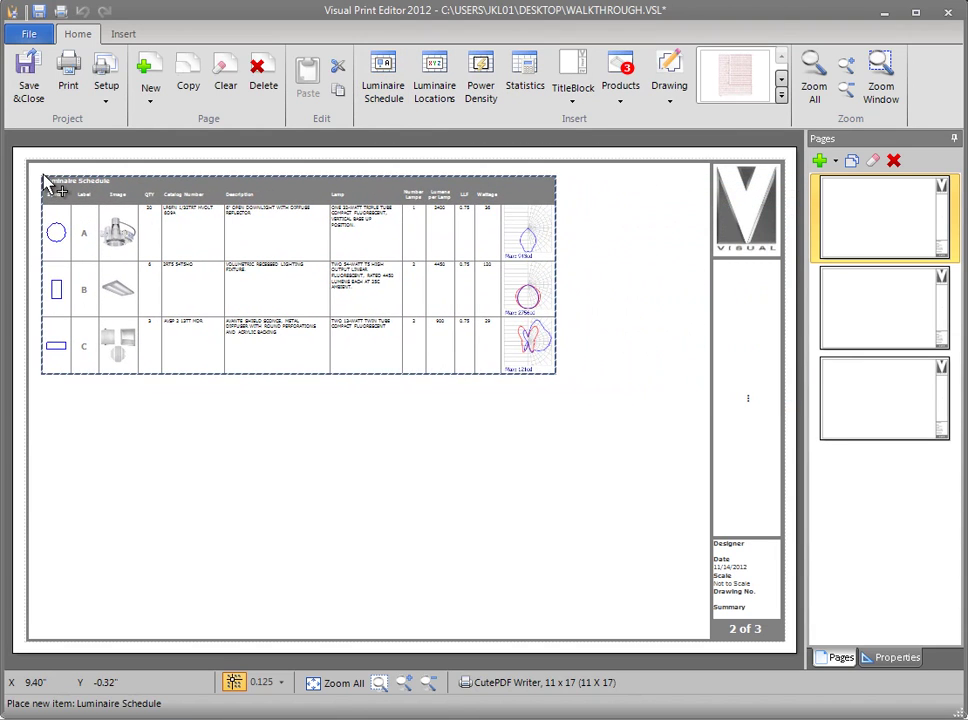
click(44, 179)
click(40, 180)
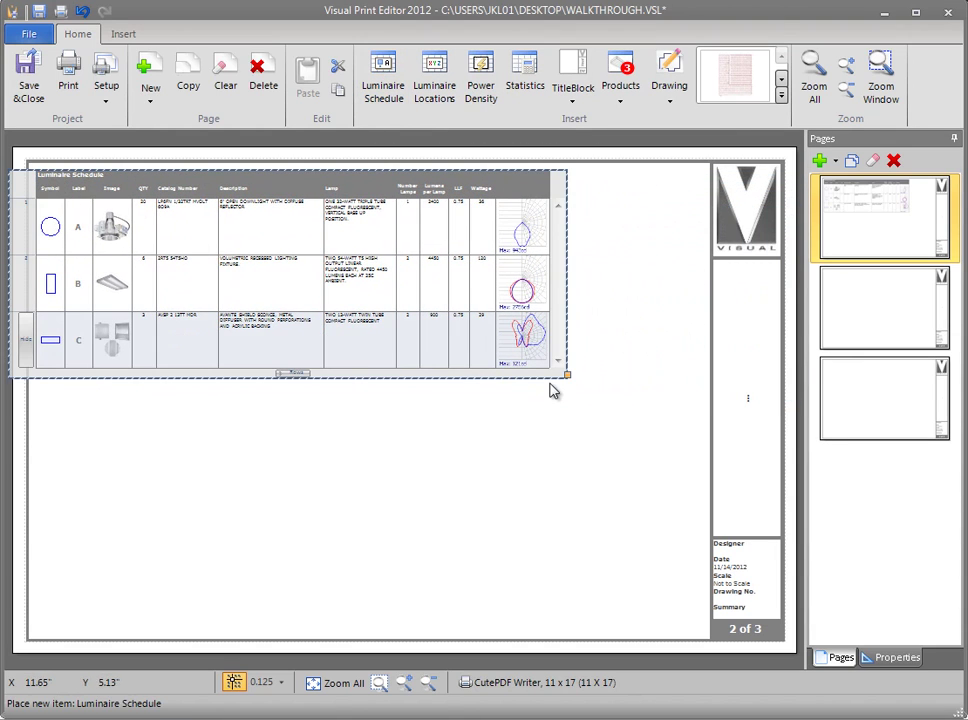
drag(568, 374, 698, 431)
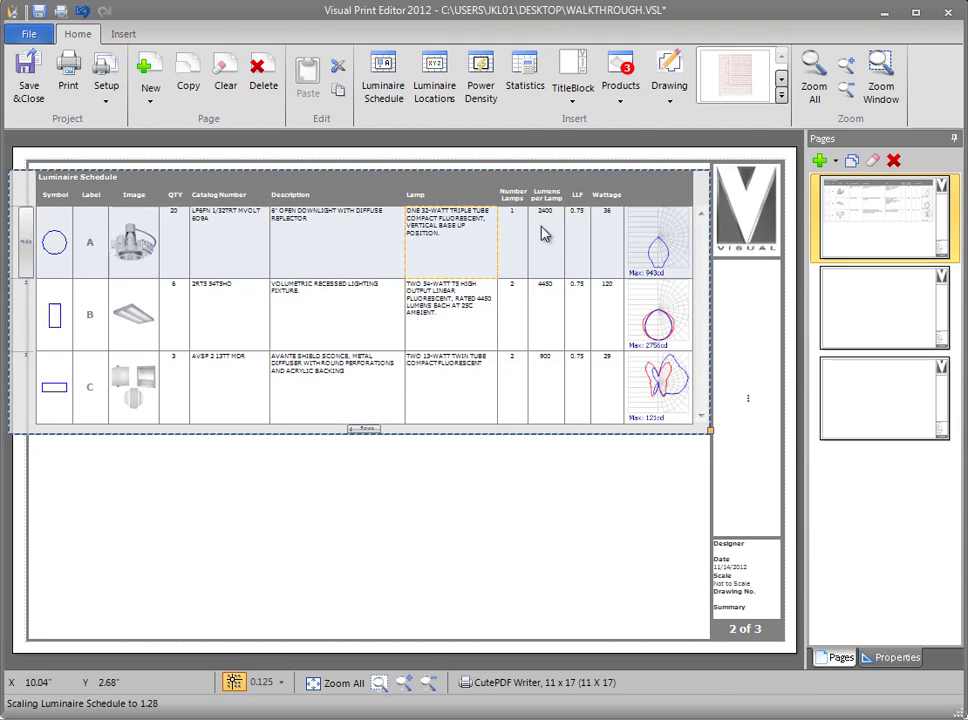
Step: Import the AVSP spec sheet, shrink it to about 40%, and position it below the schedule
click(625, 100)
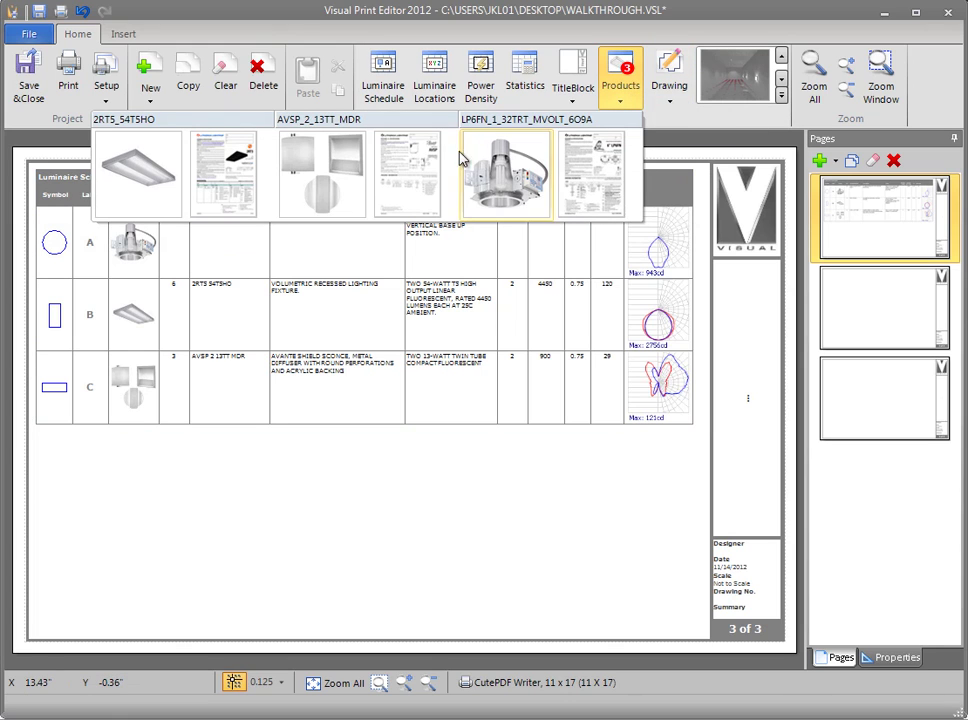
click(406, 170)
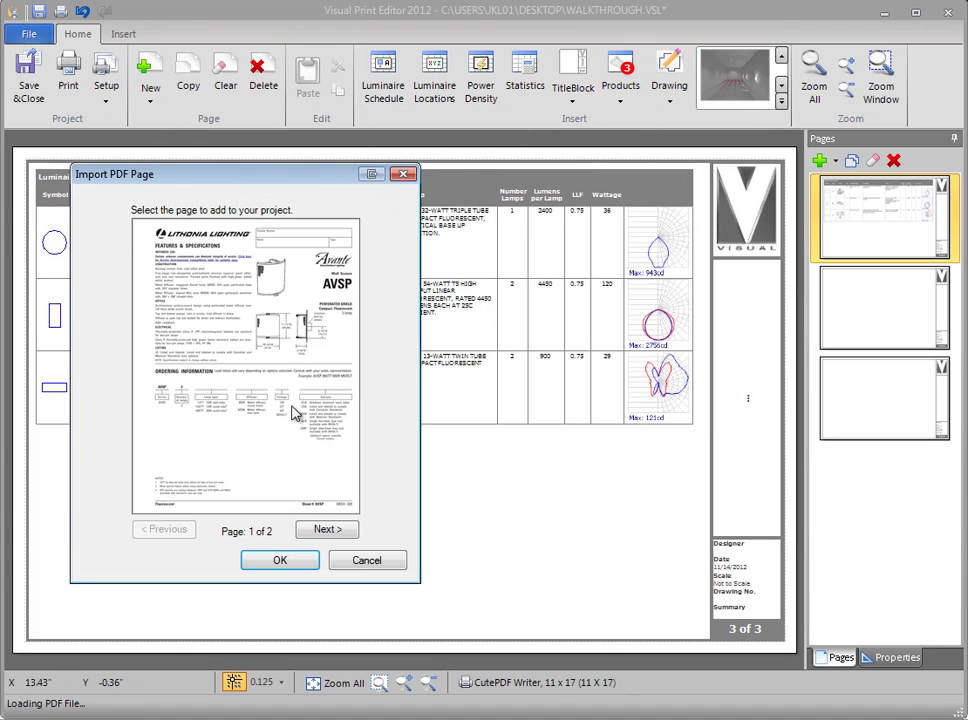
click(282, 560)
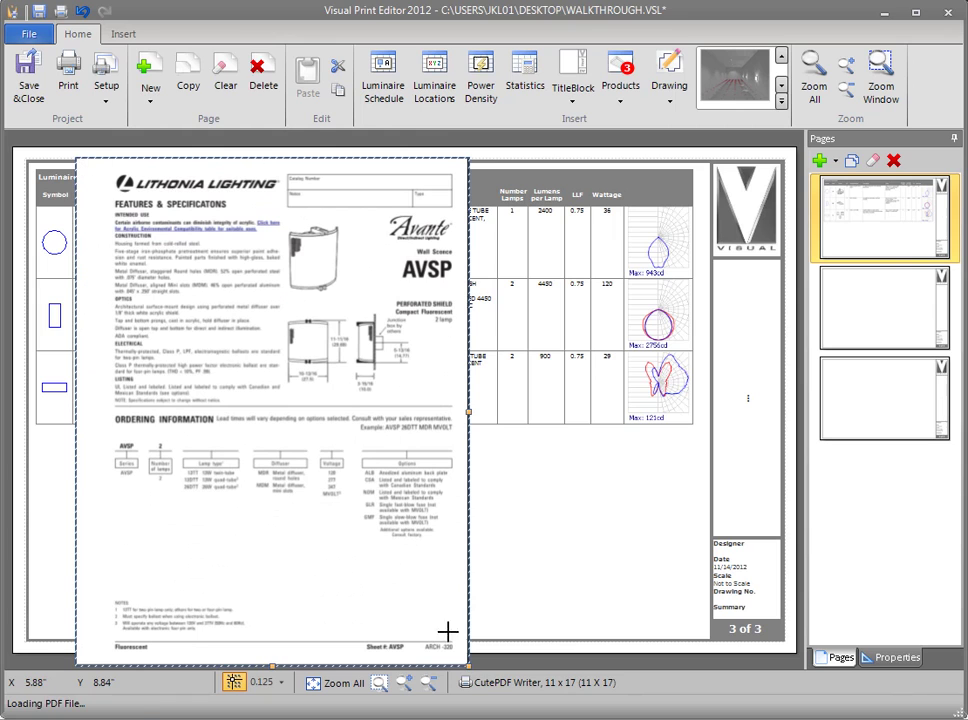
drag(467, 663, 223, 362)
drag(147, 268, 109, 532)
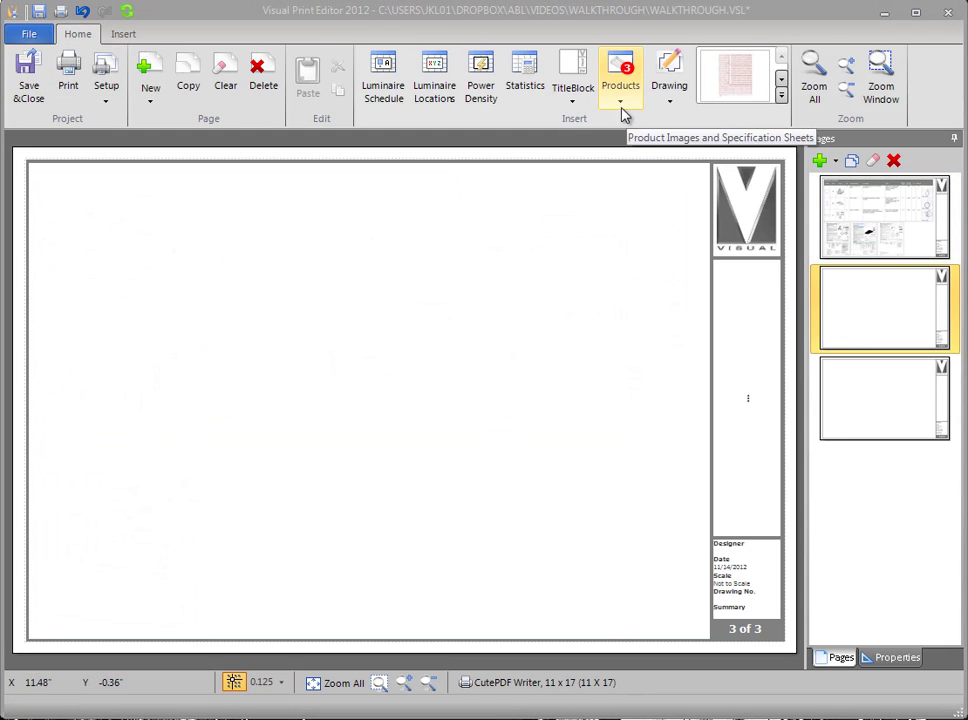
Step: Place the Plan View drawing of the calculation grids on page two
click(662, 100)
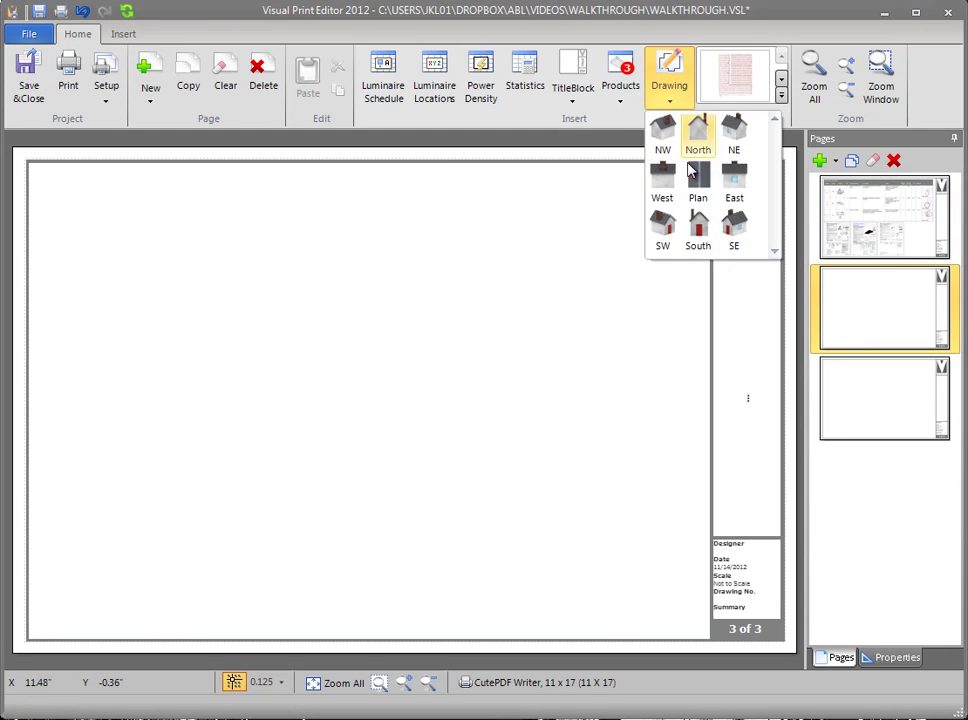
click(702, 214)
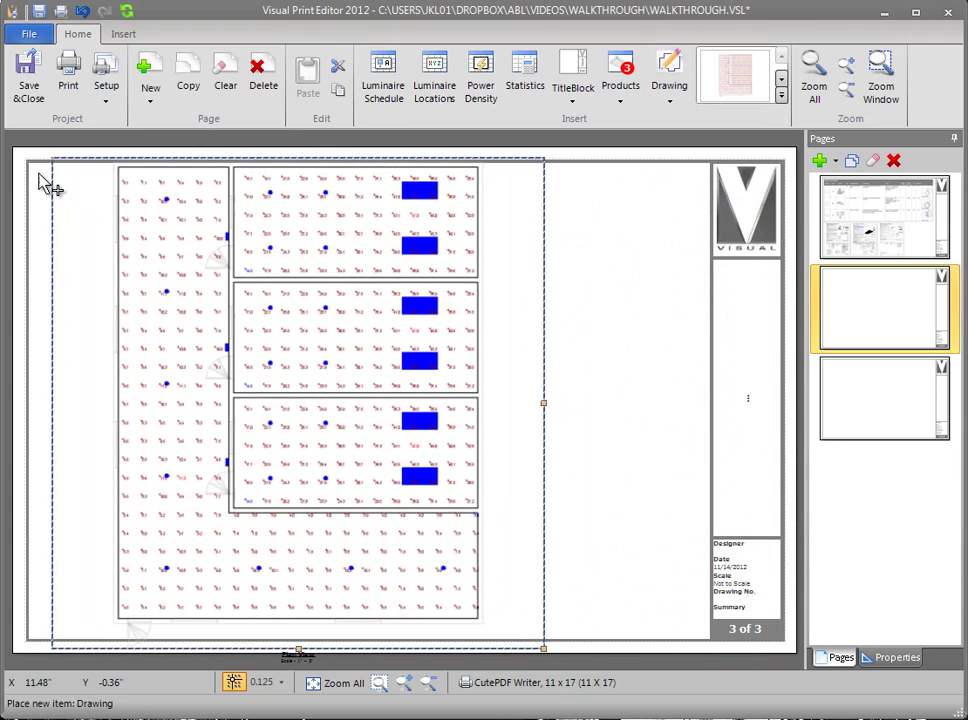
click(42, 160)
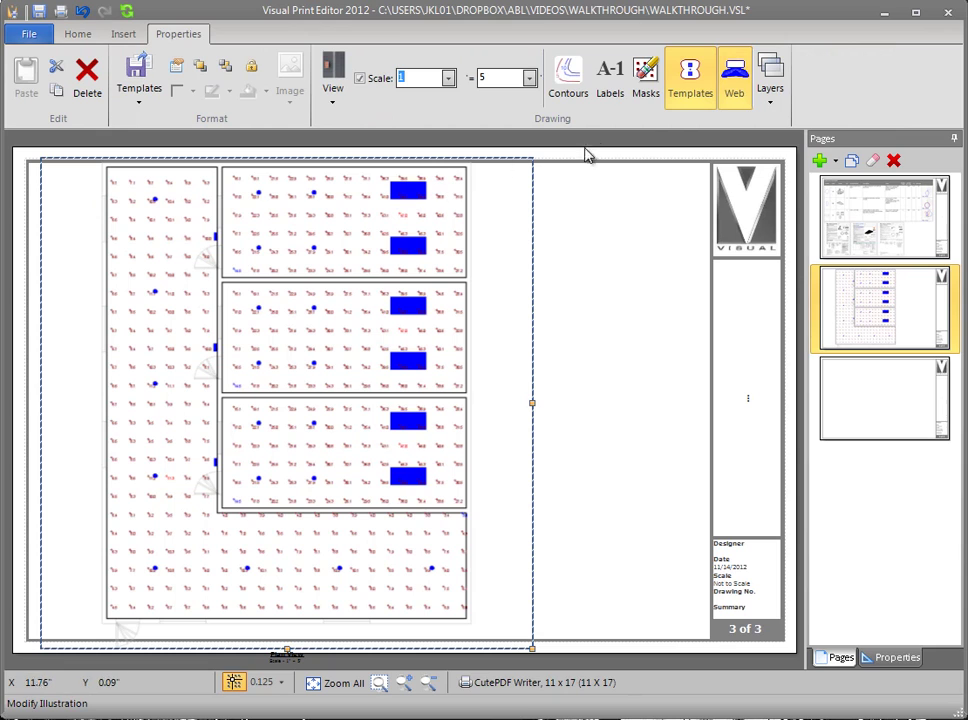
Step: Hide the architectural CAD layers and shift the plan drawing to the left side
click(770, 100)
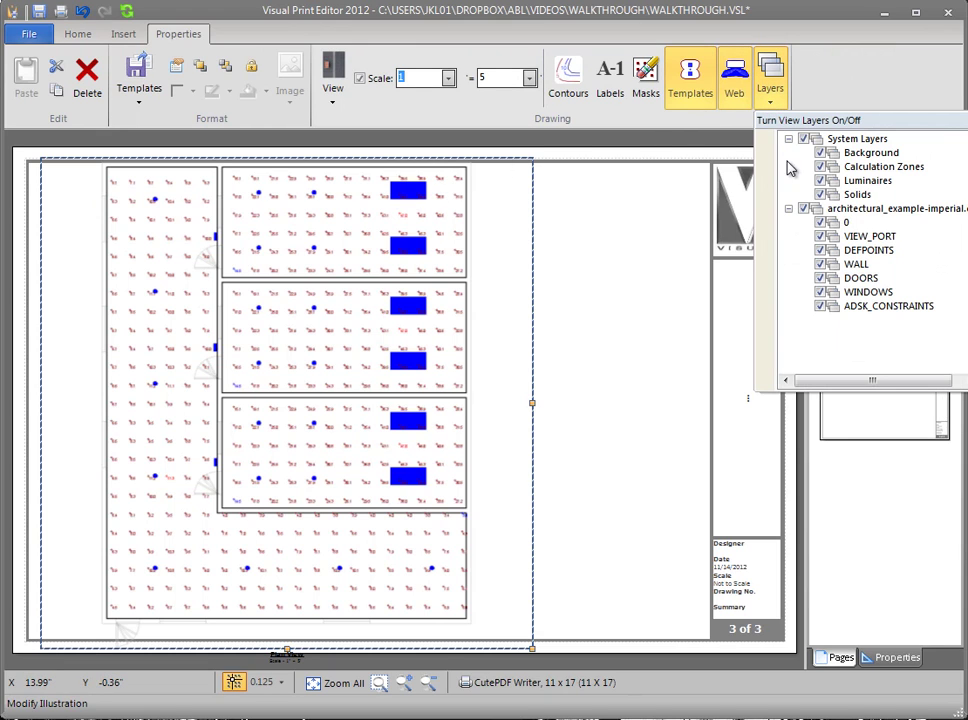
click(804, 209)
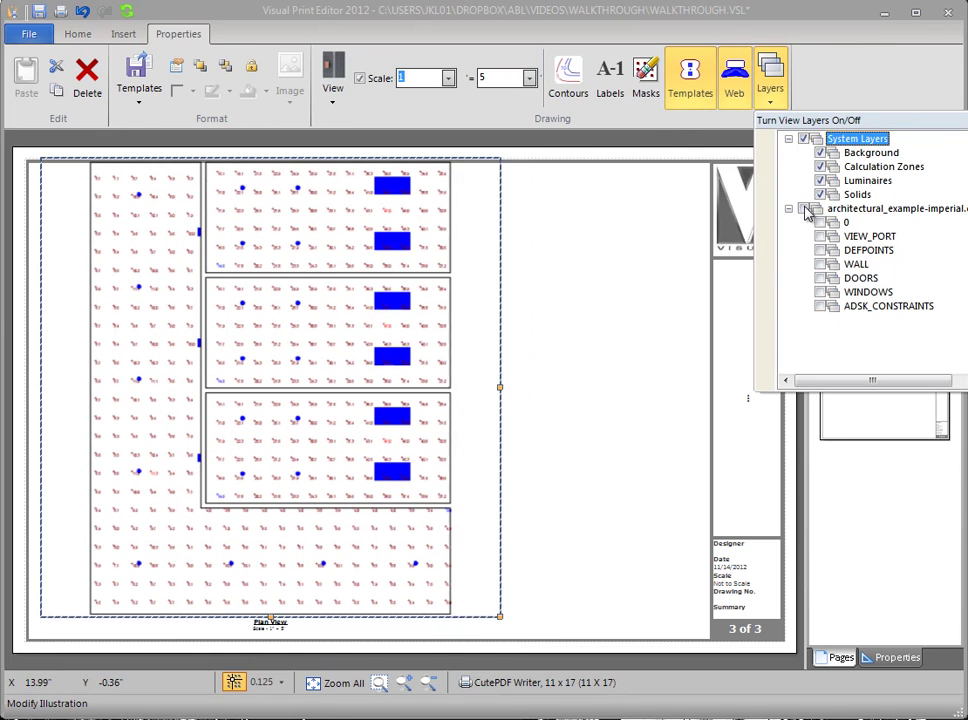
click(629, 270)
drag(289, 288, 236, 294)
click(505, 298)
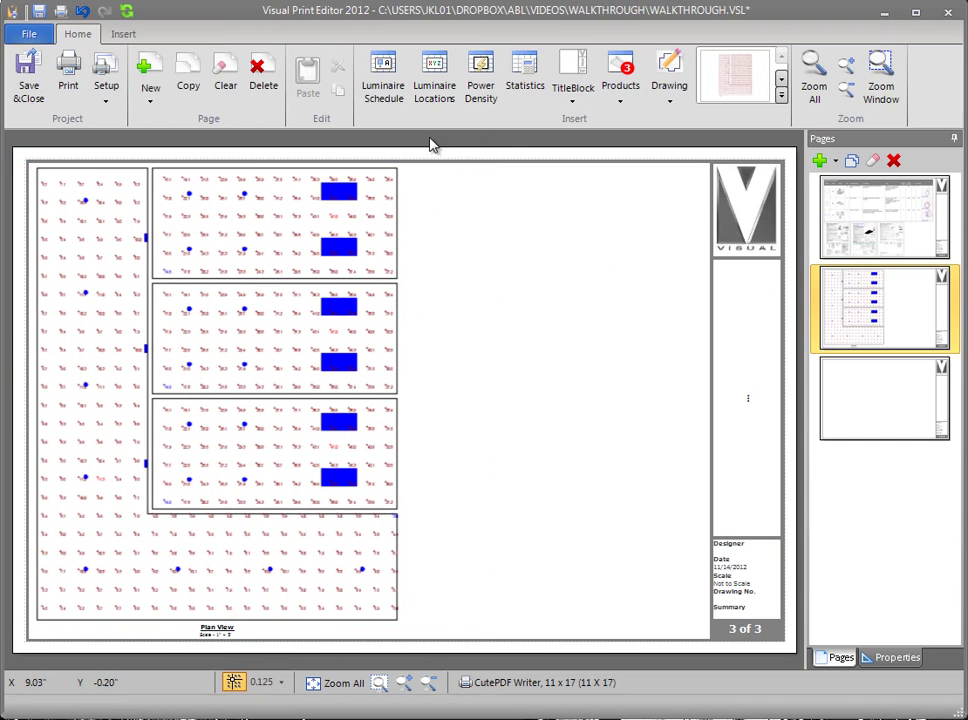
Step: Add a Light Level Statistics table at 1.25 scale at page two's bottom right, then show page three
click(522, 76)
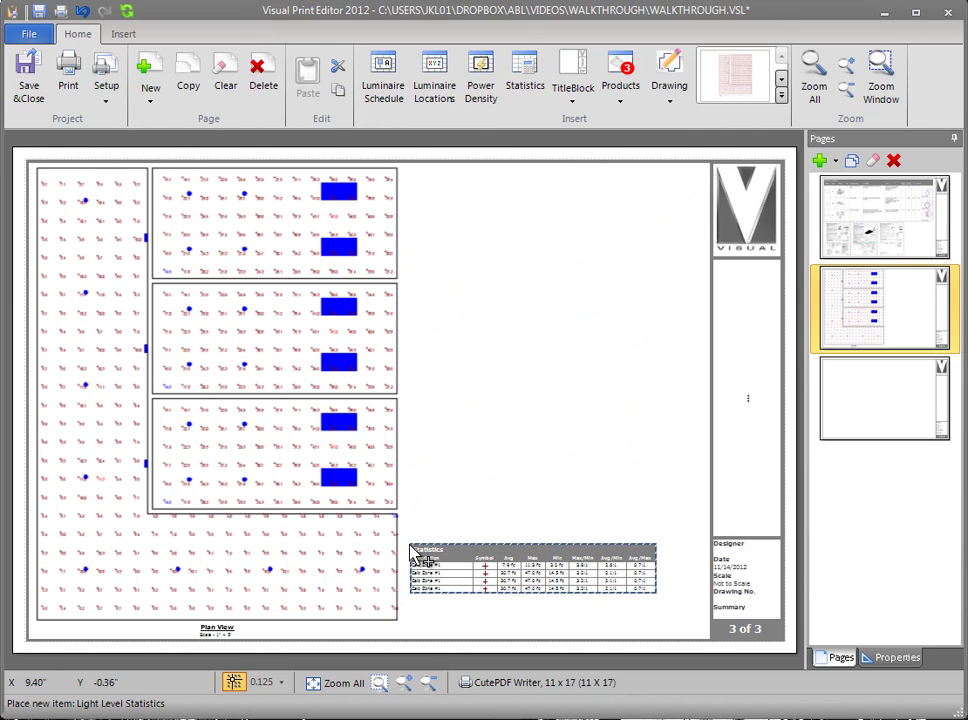
click(558, 578)
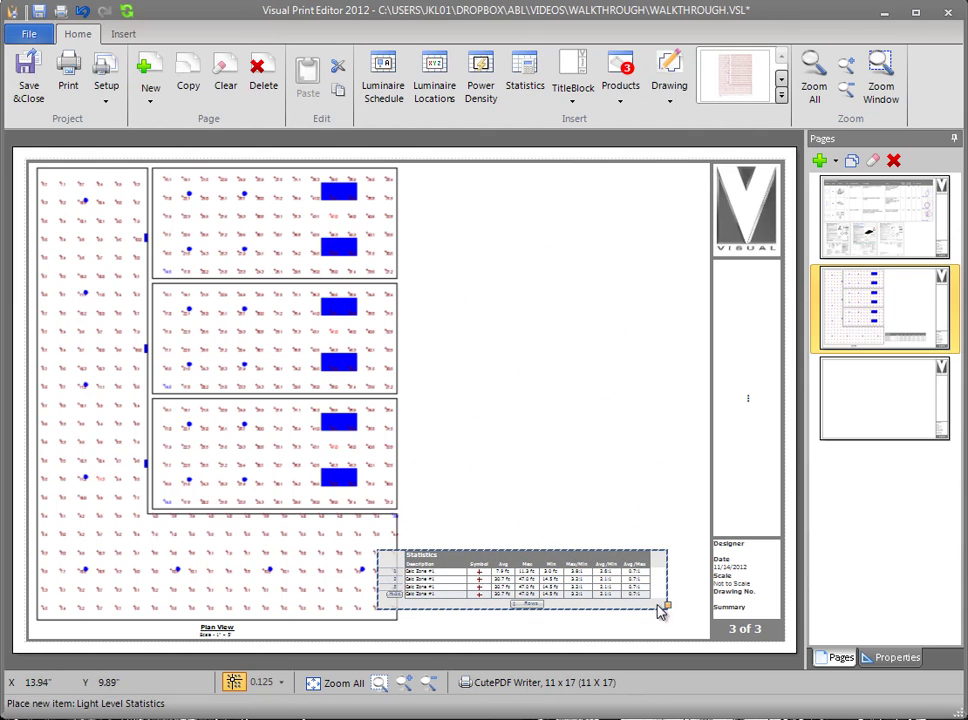
click(708, 638)
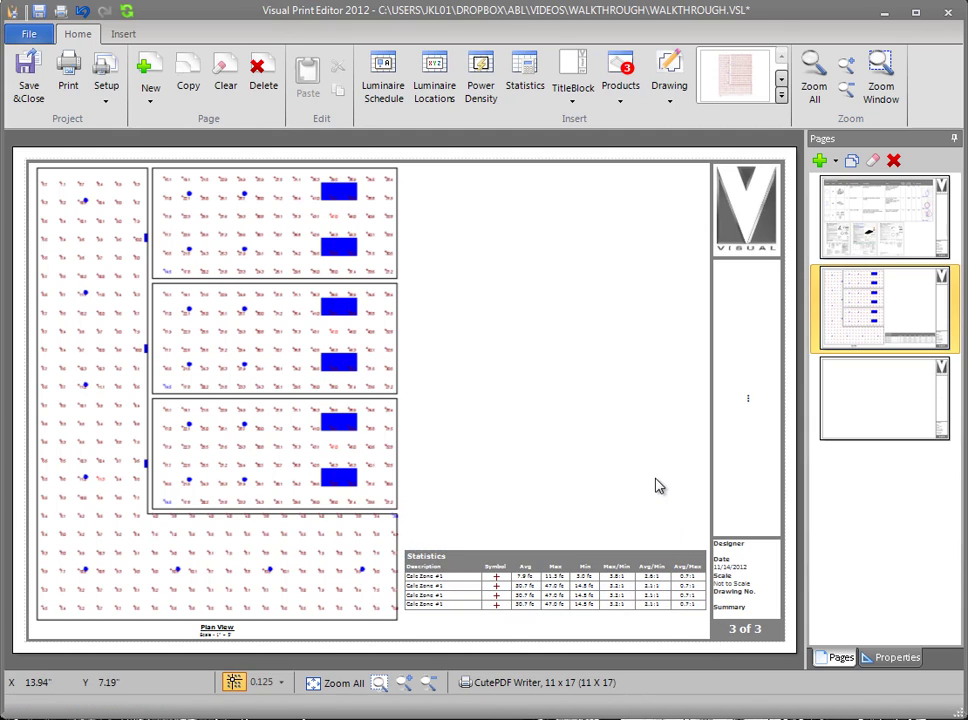
click(882, 395)
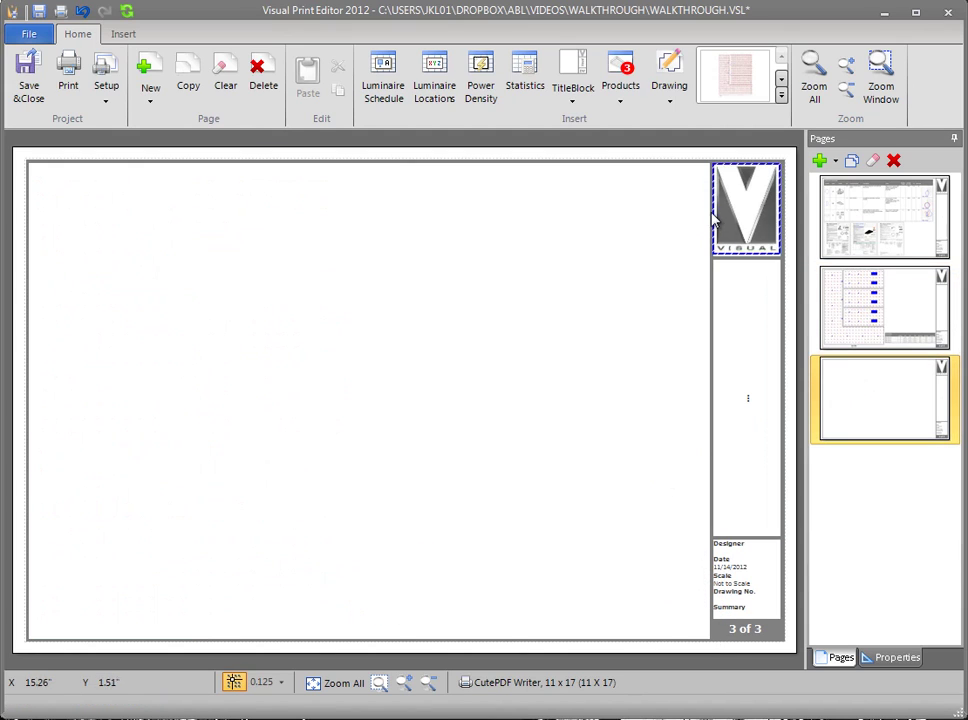
Step: Insert the View #1 corridor snapshot at page three's top-left and enlarge it to fill most of the sheet
click(781, 78)
click(737, 86)
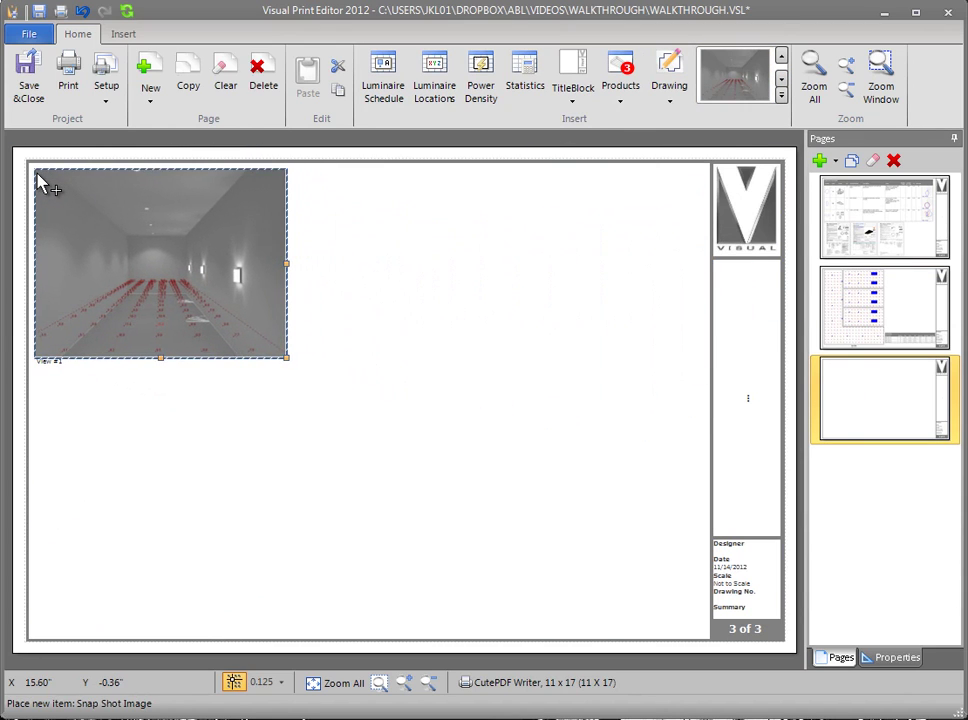
click(60, 201)
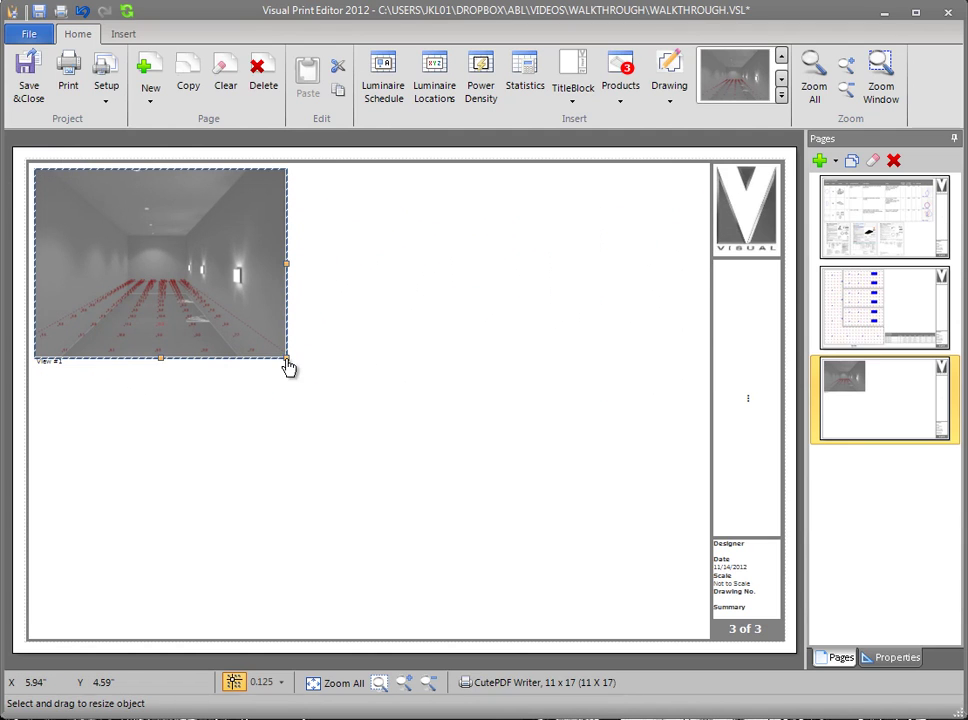
drag(288, 367, 535, 557)
drag(608, 589, 645, 607)
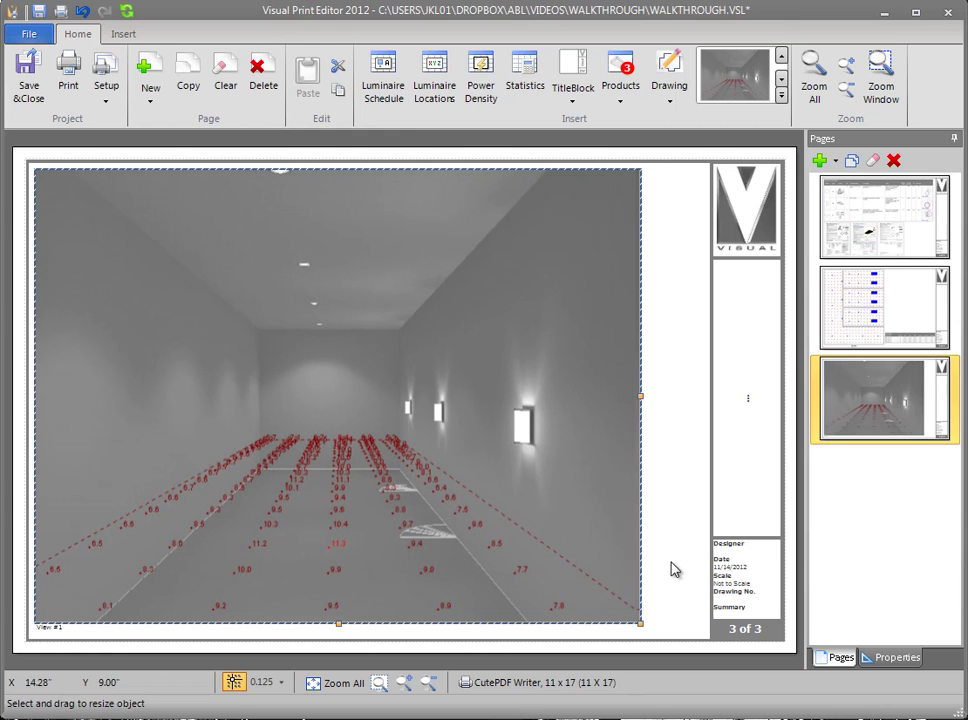
click(728, 441)
click(853, 228)
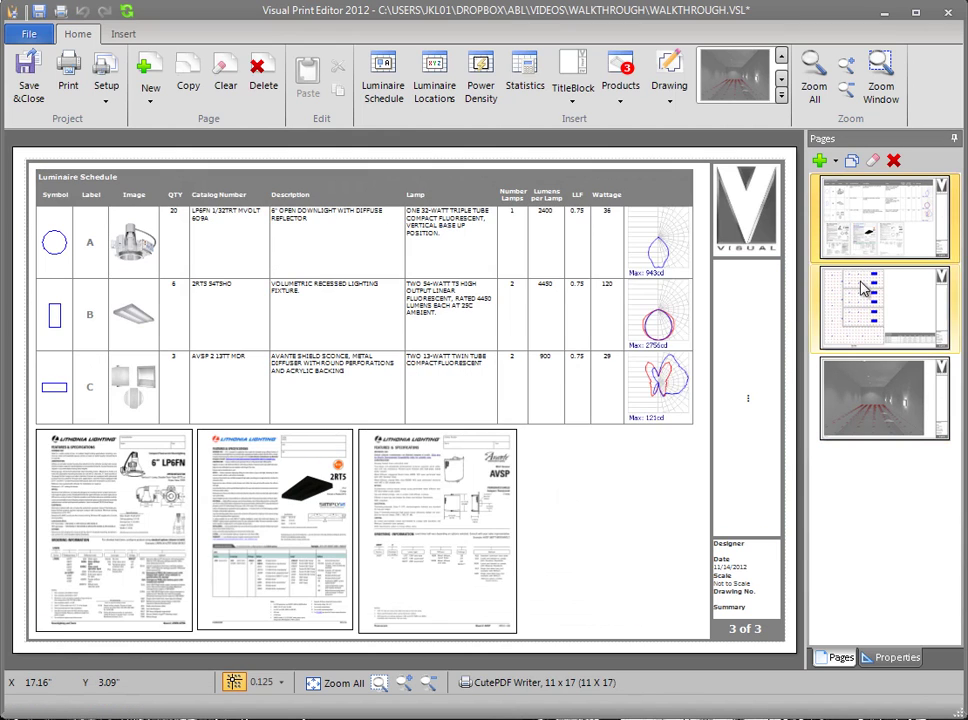
click(856, 305)
click(853, 400)
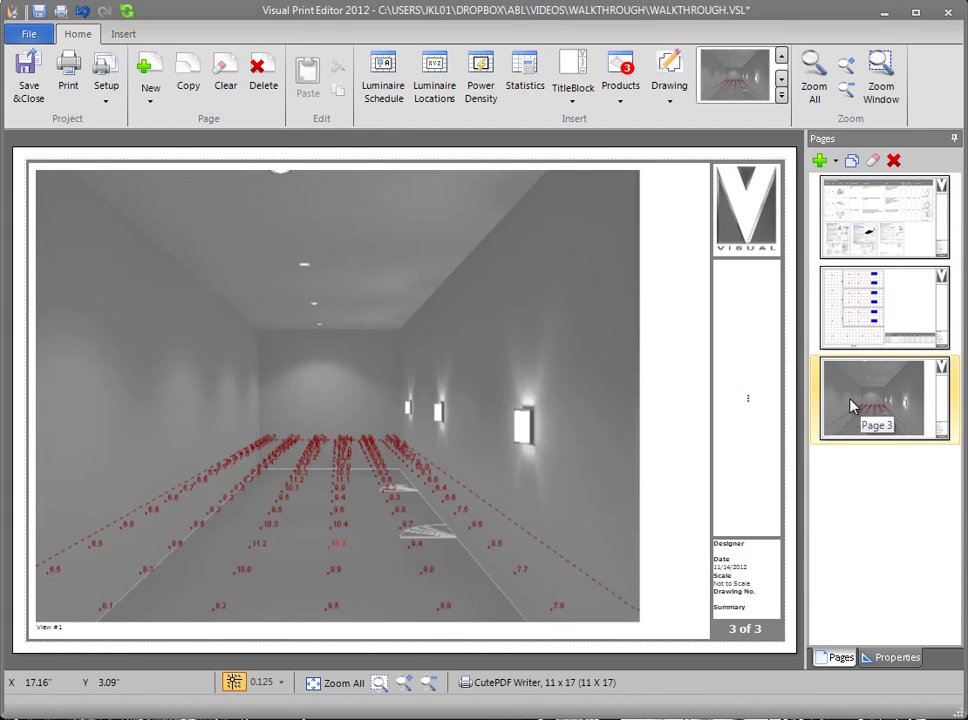